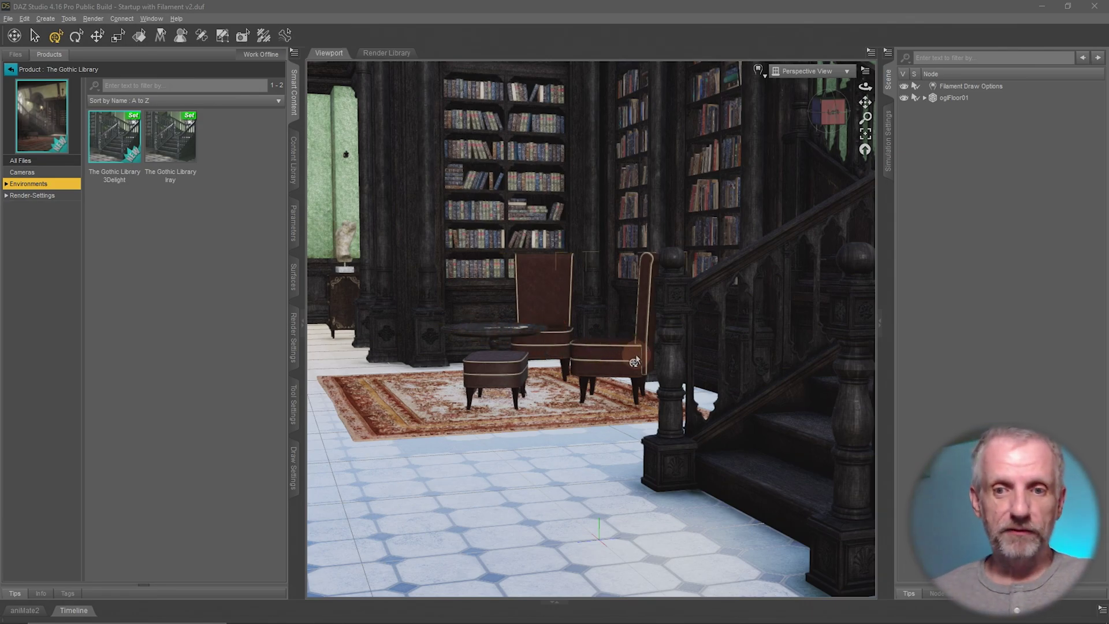
# - Select the oglFloor01 node and frame it to bring the whole library building into view
pyautogui.moveTo(636, 357)
pyautogui.keyDown('ctrl'); pyautogui.keyDown('alt'); pyautogui.mouseDown()
pyautogui.moveTo(578, 361)
pyautogui.moveTo(637, 355)
pyautogui.mouseUp(); pyautogui.keyUp('alt'); pyautogui.keyUp('ctrl')
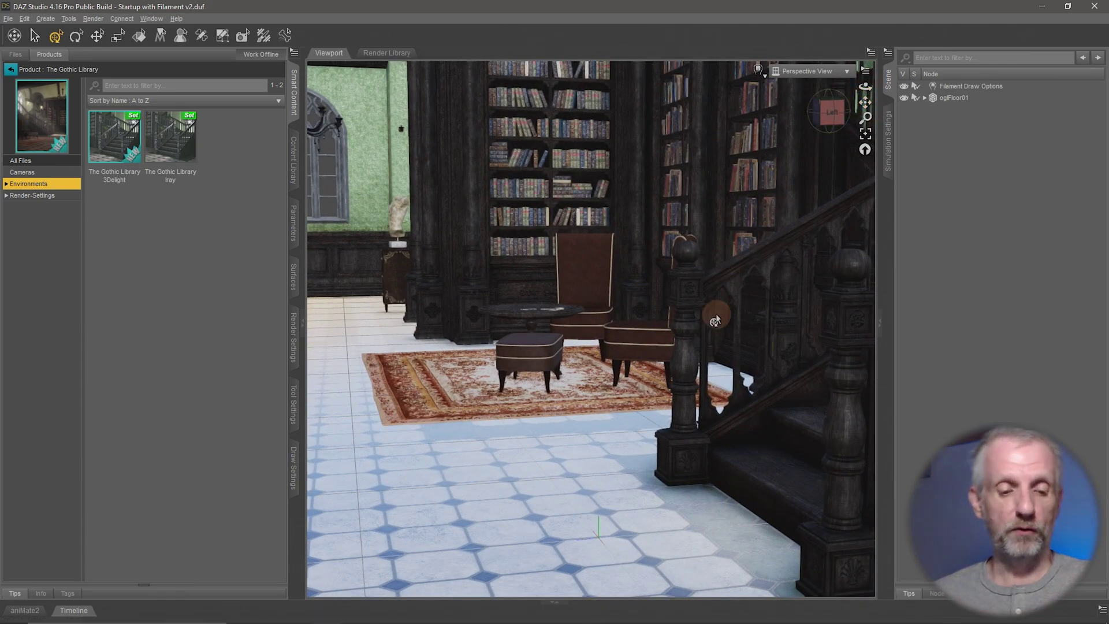
pyautogui.moveTo(600, 374)
pyautogui.keyDown('ctrl'); pyautogui.keyDown('alt'); pyautogui.mouseDown()
pyautogui.moveTo(572, 373)
pyautogui.moveTo(599, 372)
pyautogui.mouseUp(); pyautogui.keyUp('alt'); pyautogui.keyUp('ctrl')
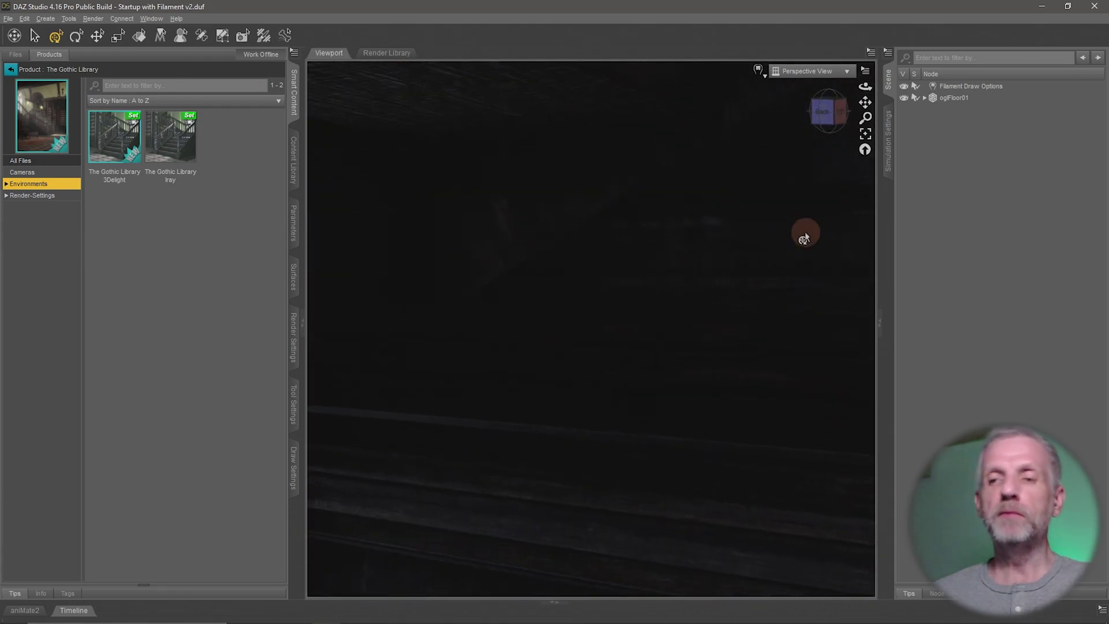
pyautogui.click(962, 99)
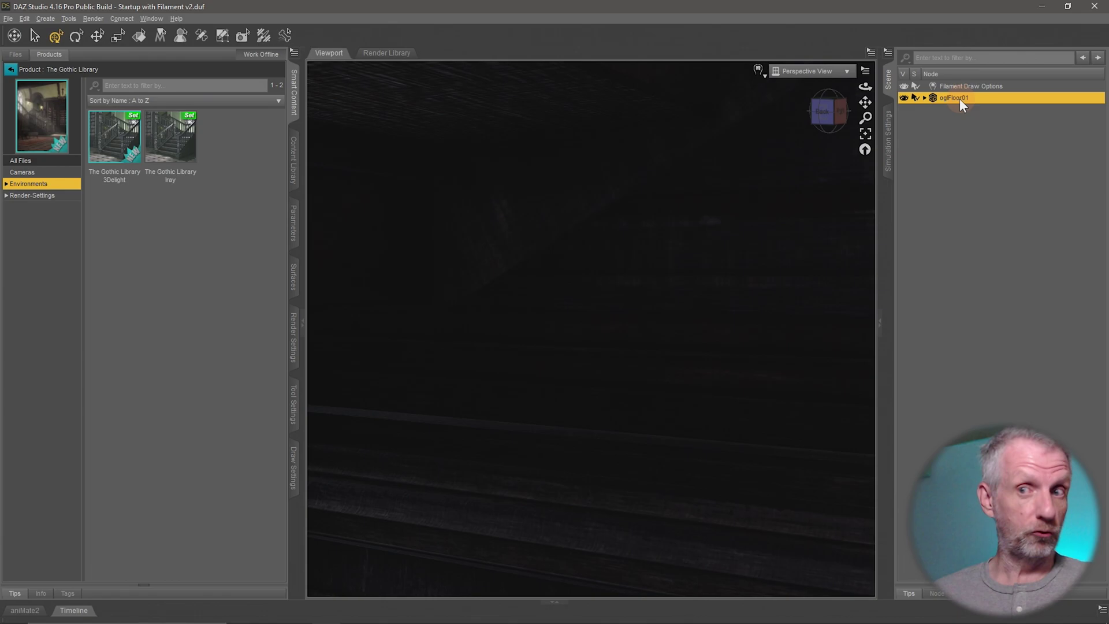
pyautogui.click(925, 97)
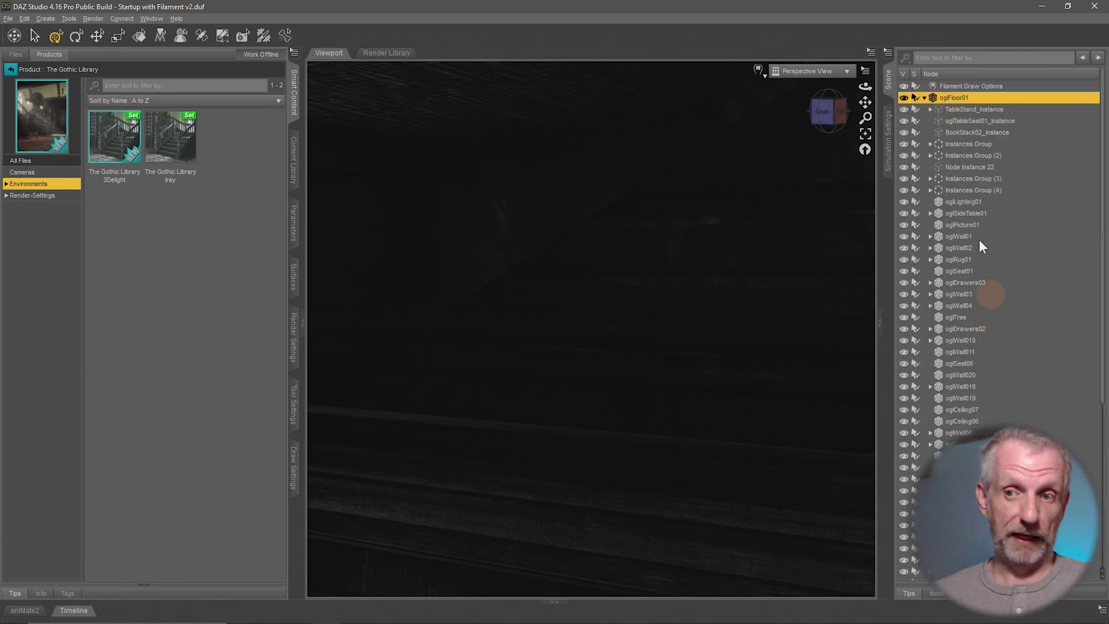
pyautogui.click(925, 97)
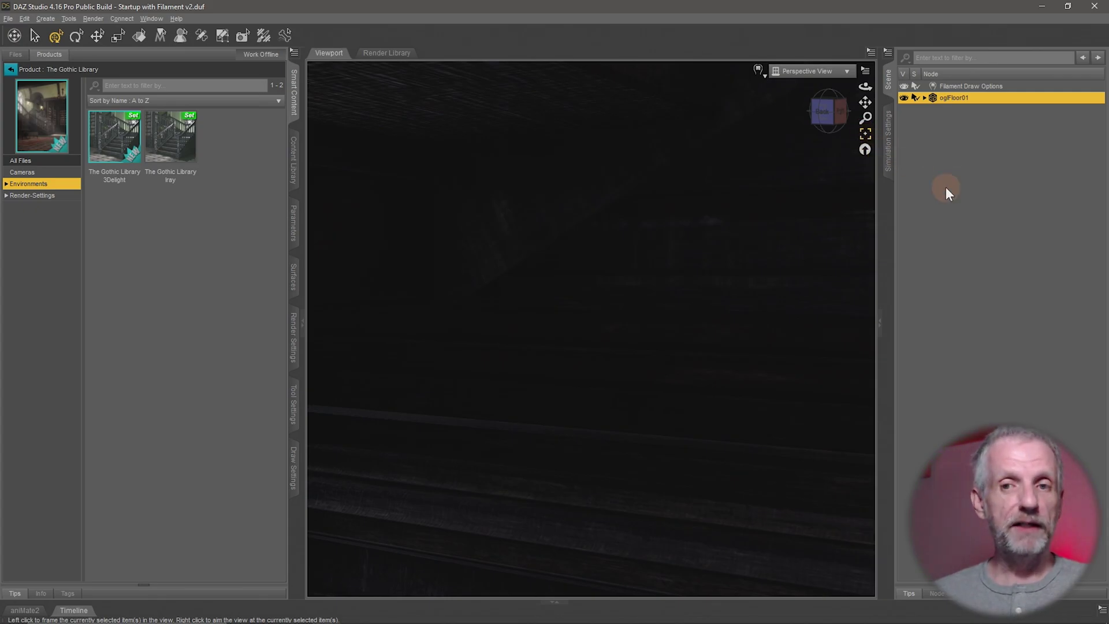
pyautogui.hotkey('ctrl', 'f')
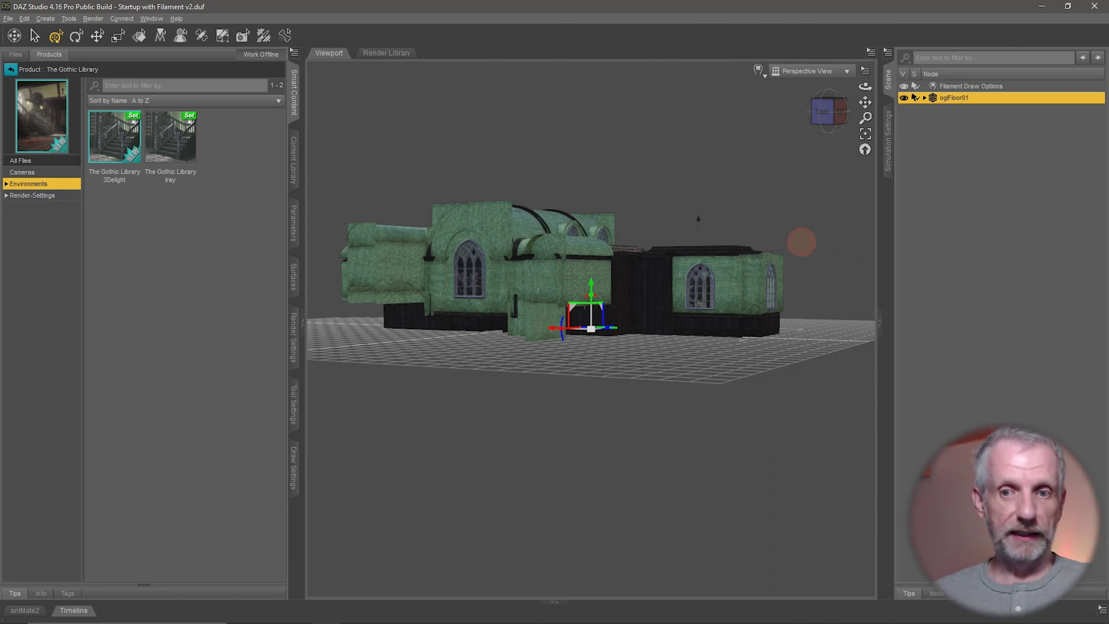
# - Examine the library building's exterior from a raised angle and from close up
pyautogui.moveTo(802, 243); pyautogui.dragTo(804, 242, button='middle')
pyautogui.moveTo(803, 242); pyautogui.dragTo(761, 273)
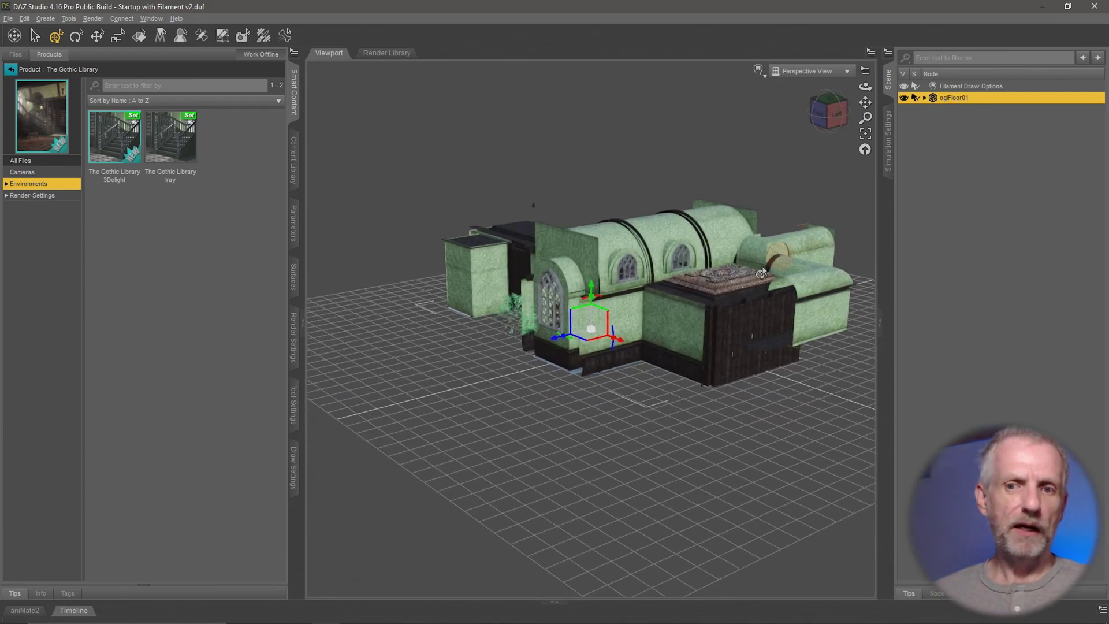
pyautogui.scroll(3, 668, 299)
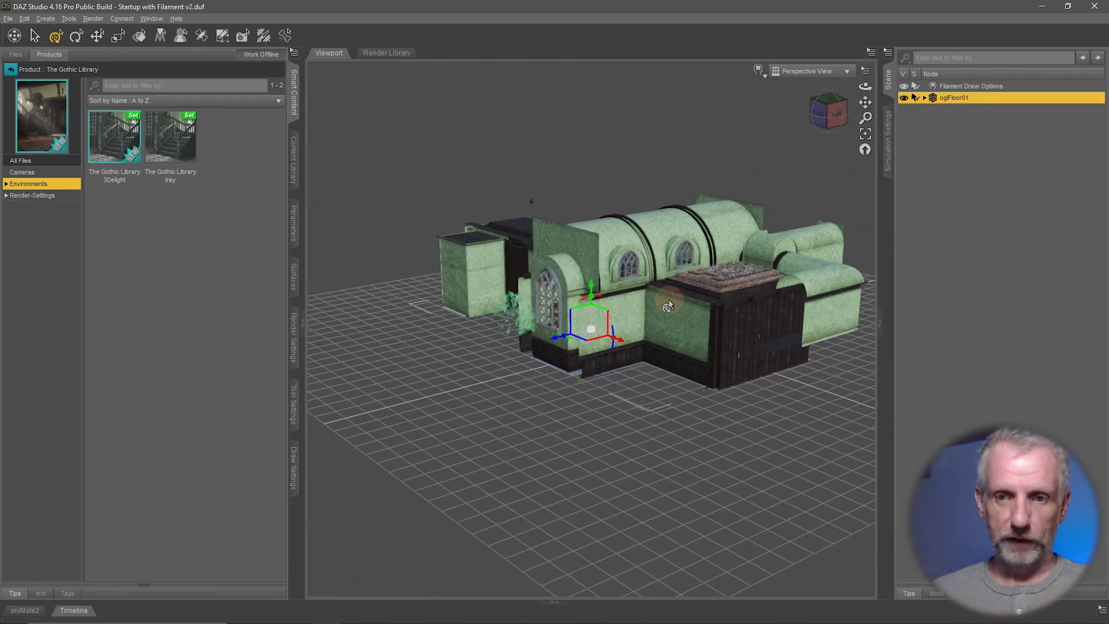
pyautogui.scroll(5, 668, 305)
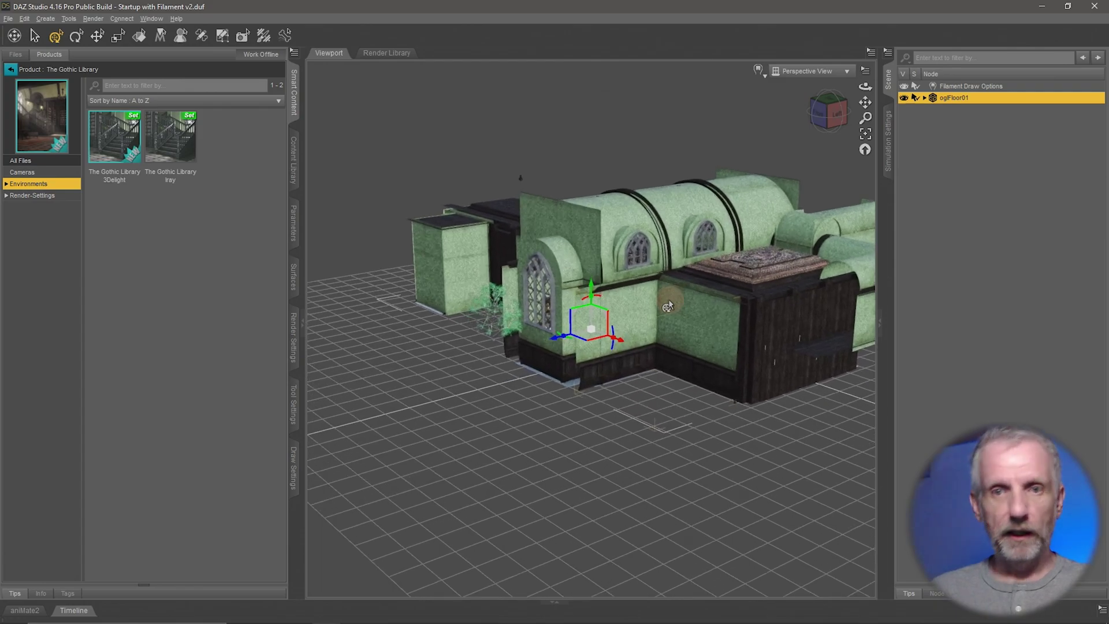
pyautogui.scroll(5, 668, 305)
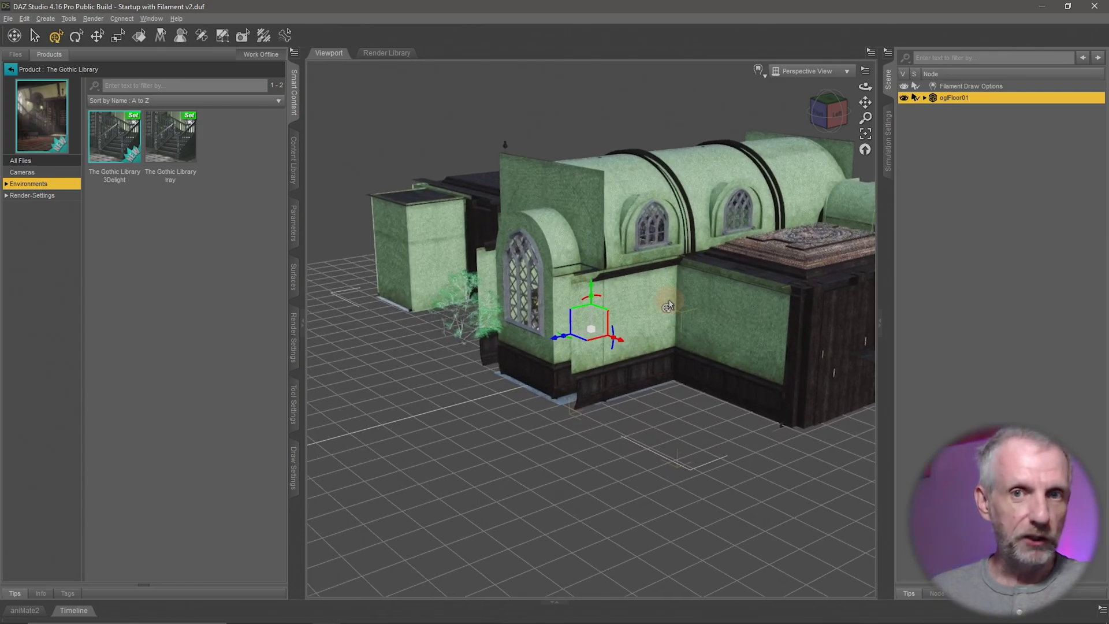
pyautogui.scroll(4, 668, 306)
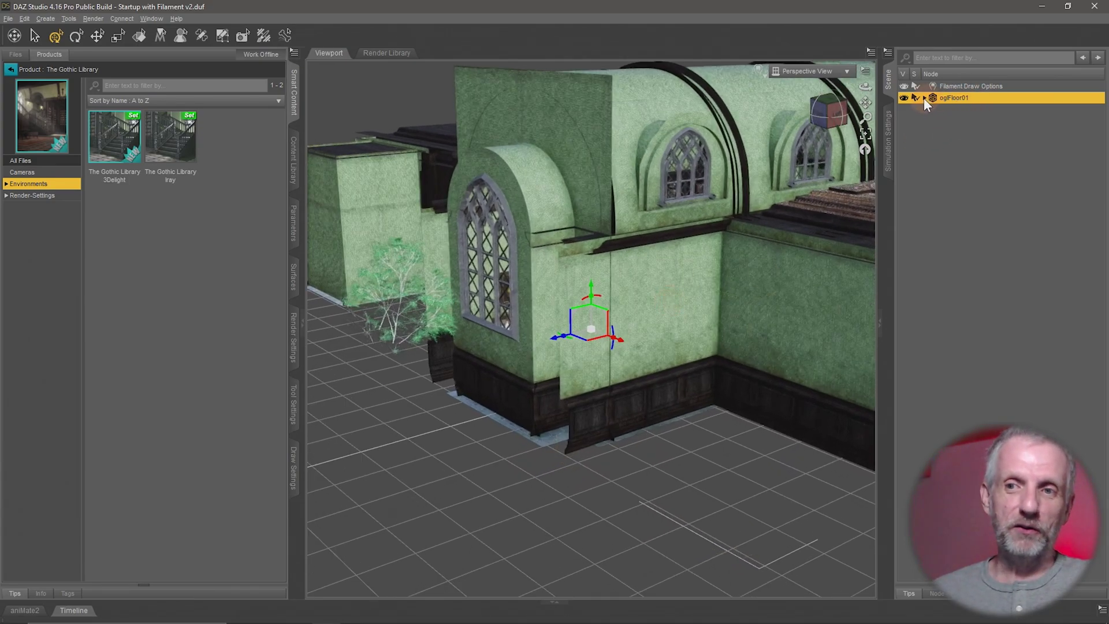
# - Select the oglBooksStacked06 node under oglFloor01, frame it, and bring the surrounding seating area into view
pyautogui.click(925, 98)
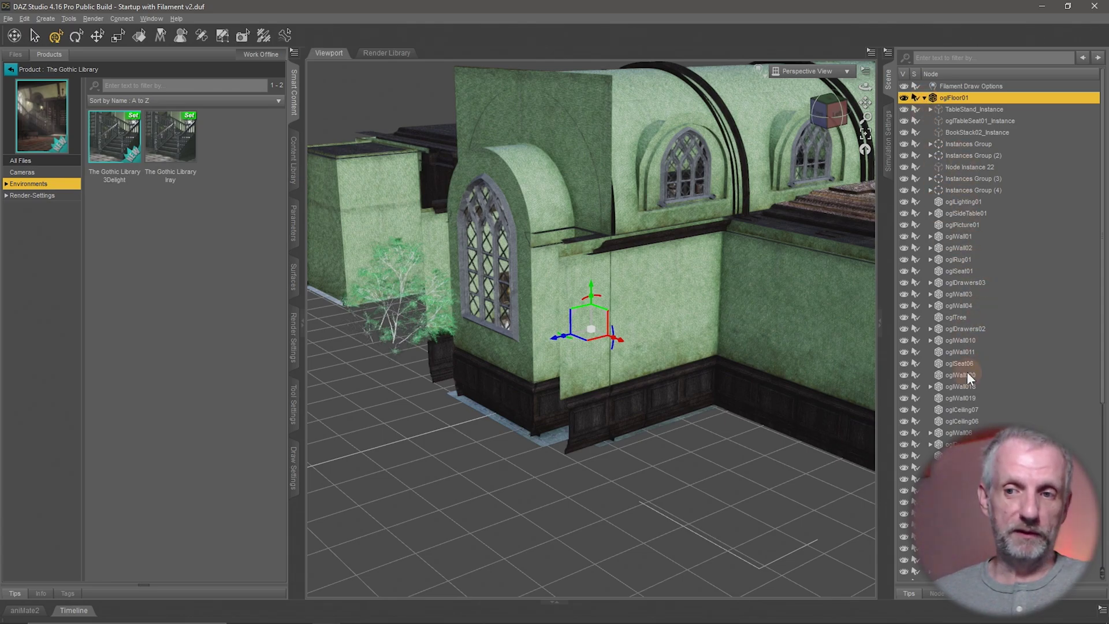
pyautogui.scroll(-6, 967, 372)
pyautogui.scroll(-1, 967, 373)
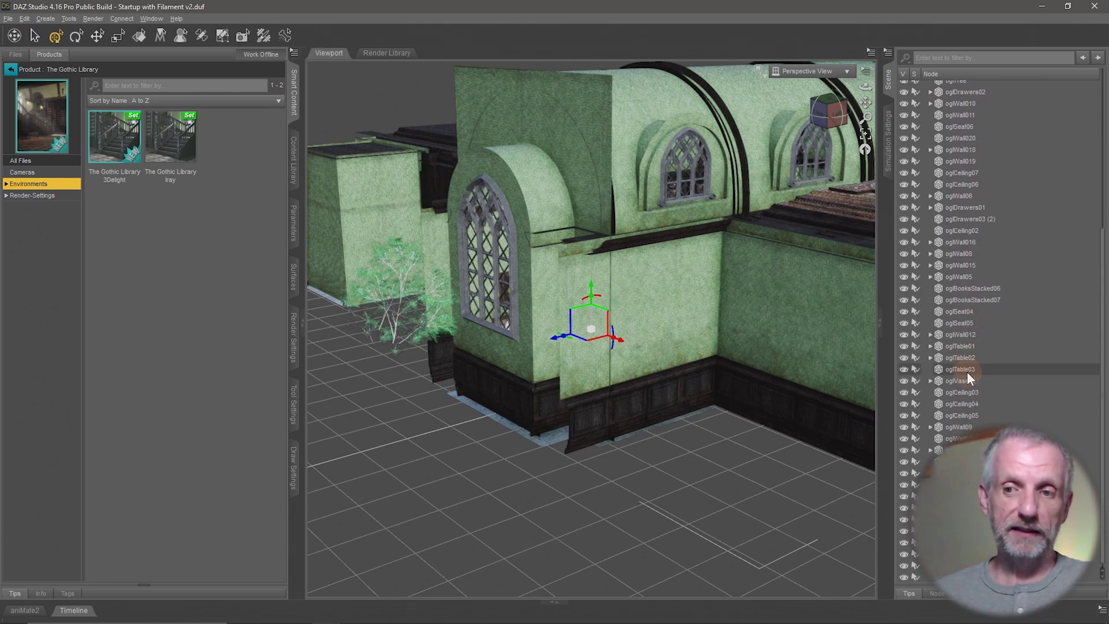
pyautogui.click(975, 286)
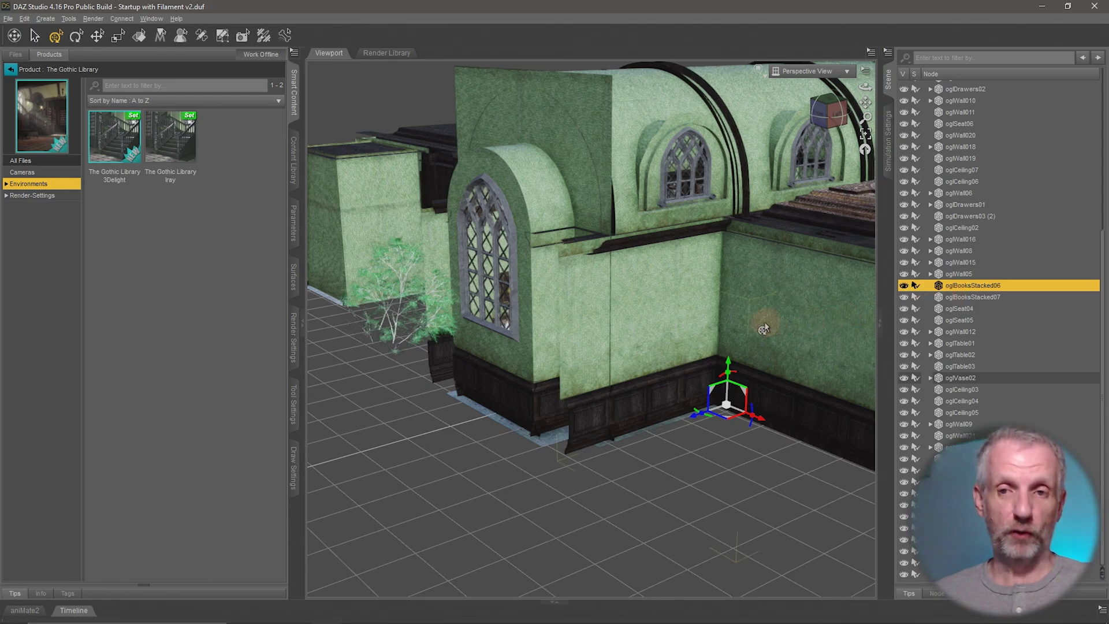
pyautogui.hotkey('ctrl', 'f')
pyautogui.keyDown('ctrl'); pyautogui.keyDown('alt'); pyautogui.moveTo(700, 360); pyautogui.dragTo(627, 358); pyautogui.keyUp('alt'); pyautogui.keyUp('ctrl')
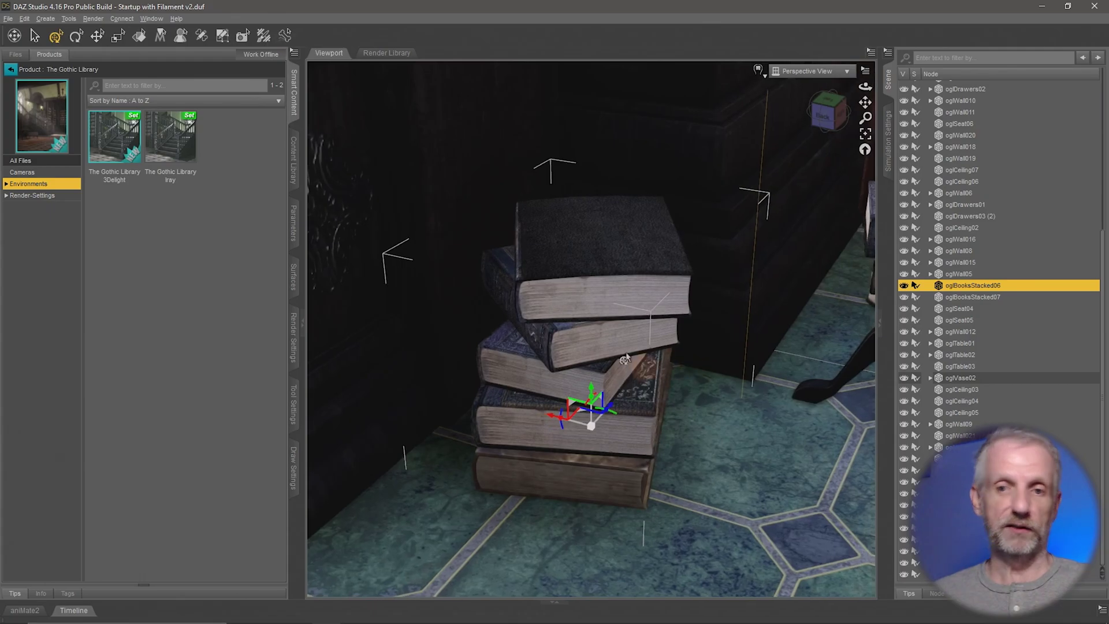
pyautogui.scroll(-15, 612, 327)
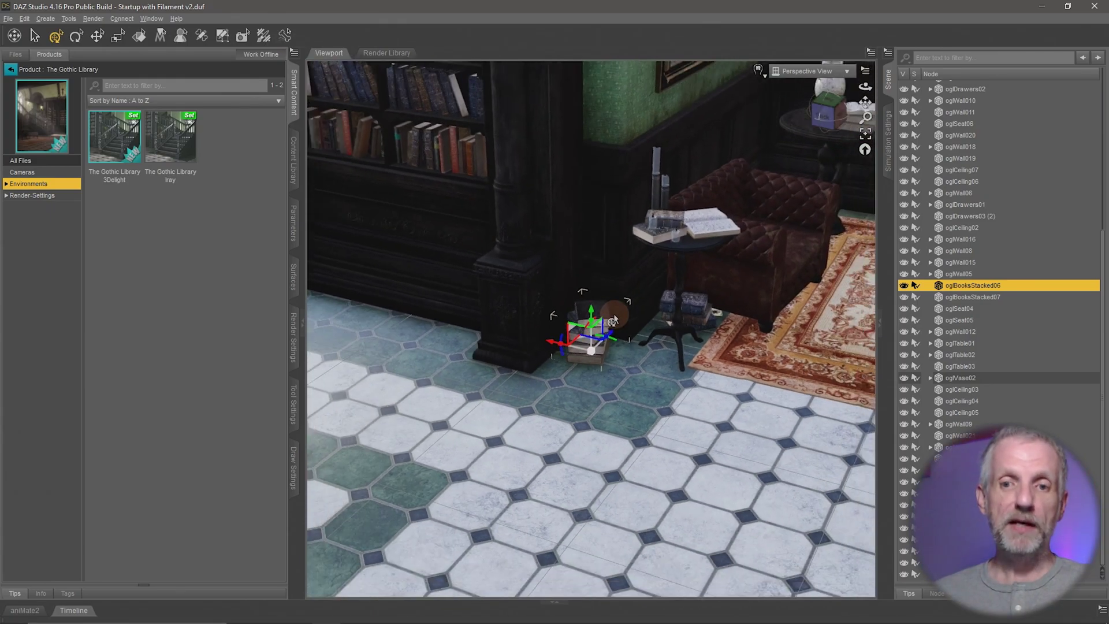
pyautogui.scroll(-2, 612, 322)
pyautogui.keyDown('ctrl'); pyautogui.keyDown('alt'); pyautogui.moveTo(498, 323); pyautogui.dragTo(575, 313); pyautogui.keyUp('alt'); pyautogui.keyUp('ctrl')
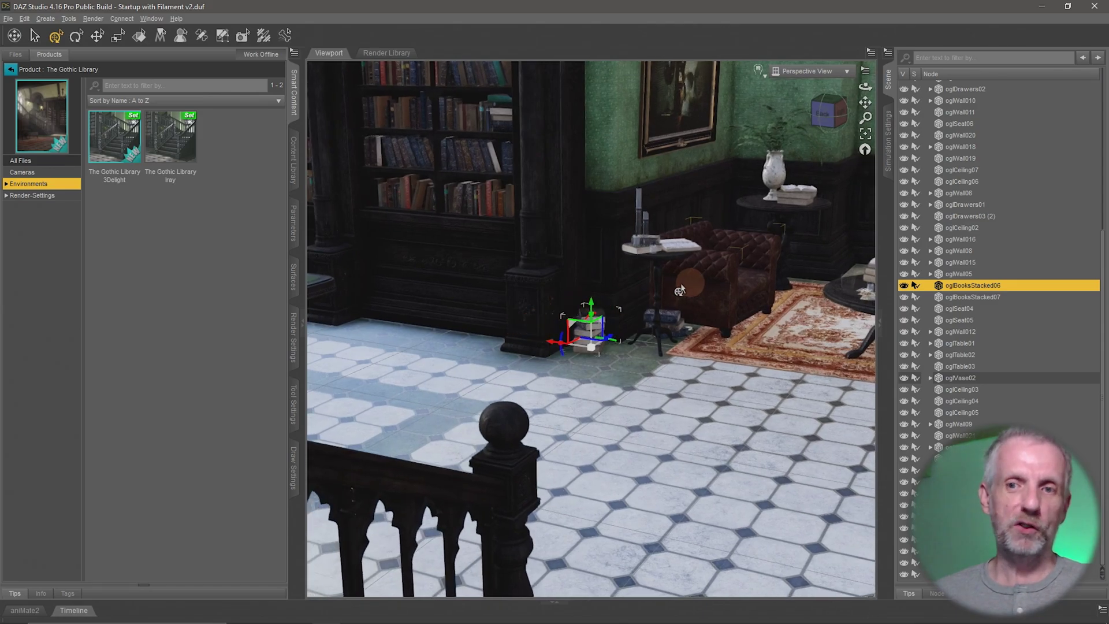
pyautogui.keyDown('alt'); pyautogui.moveTo(679, 289); pyautogui.dragTo(655, 298, button='right'); pyautogui.keyUp('alt')
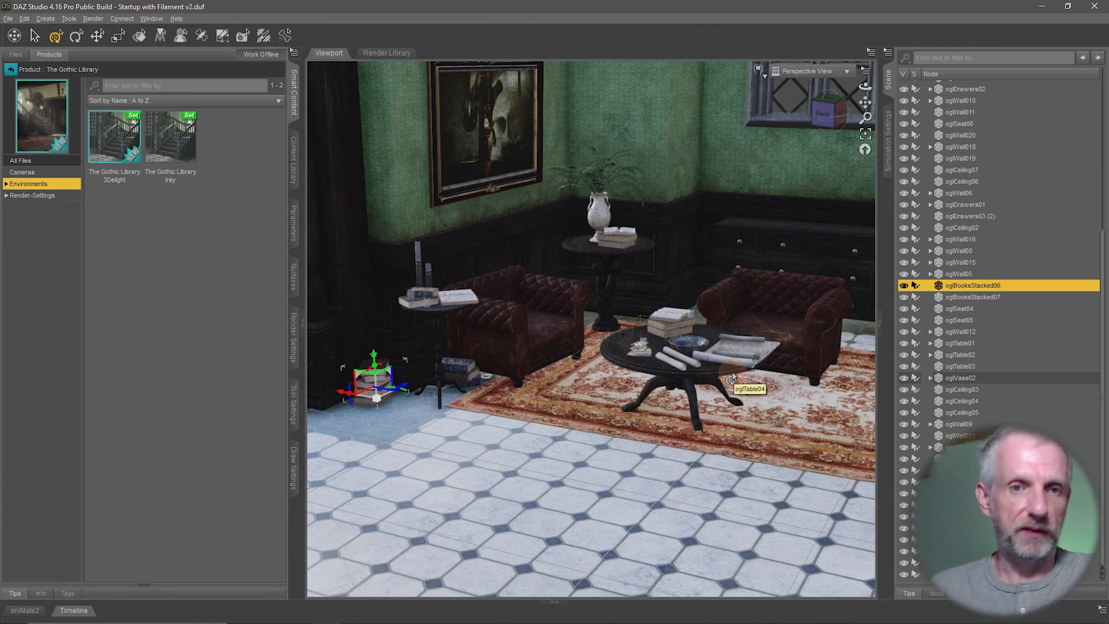
# - Create a sphere primitive at World Center with a 1 m diameter, 12 segments and 24 sides
pyautogui.click(51, 20)
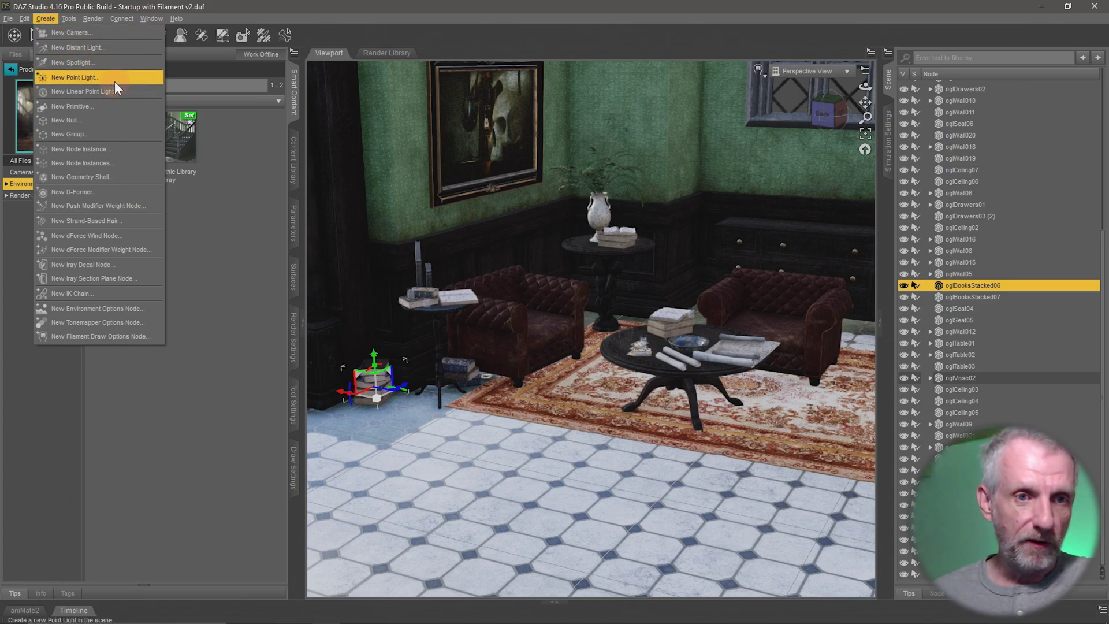
pyautogui.click(114, 106)
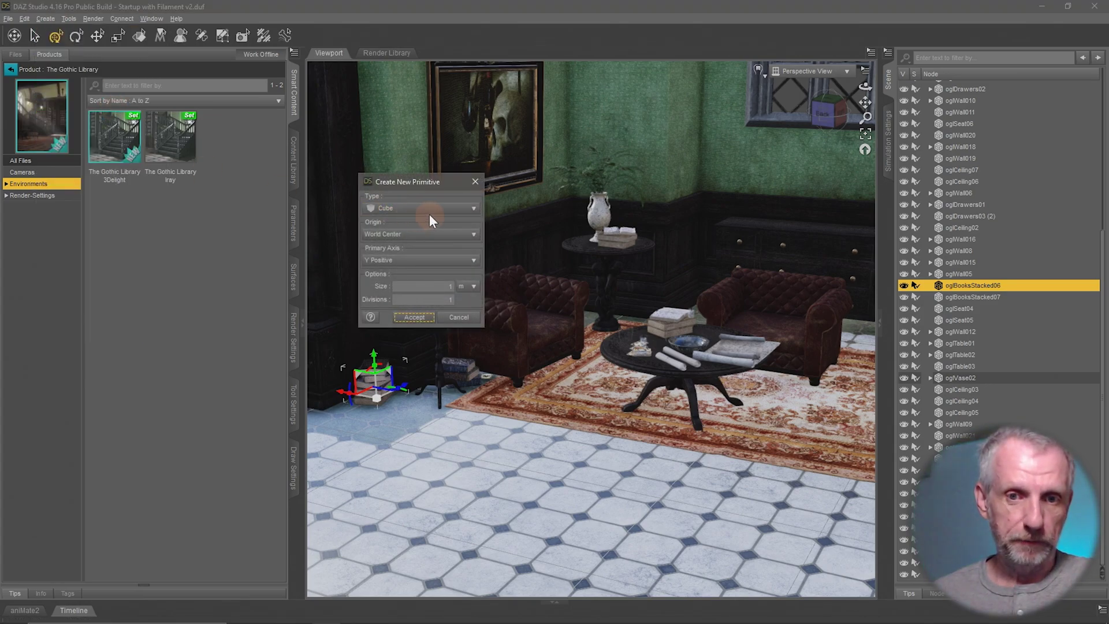
pyautogui.click(429, 209)
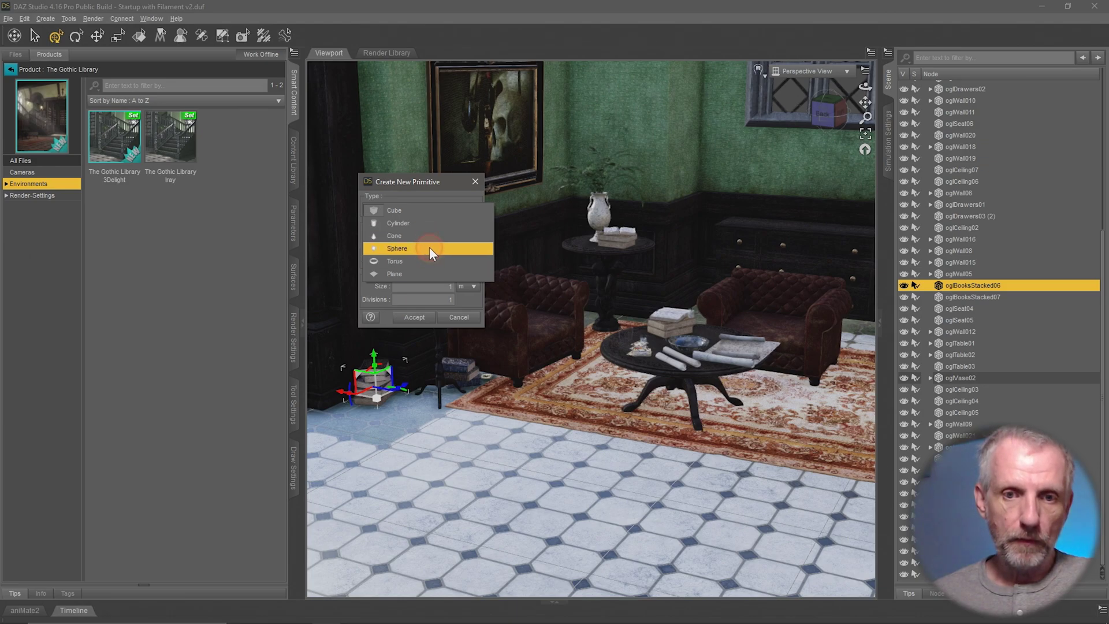
pyautogui.click(429, 249)
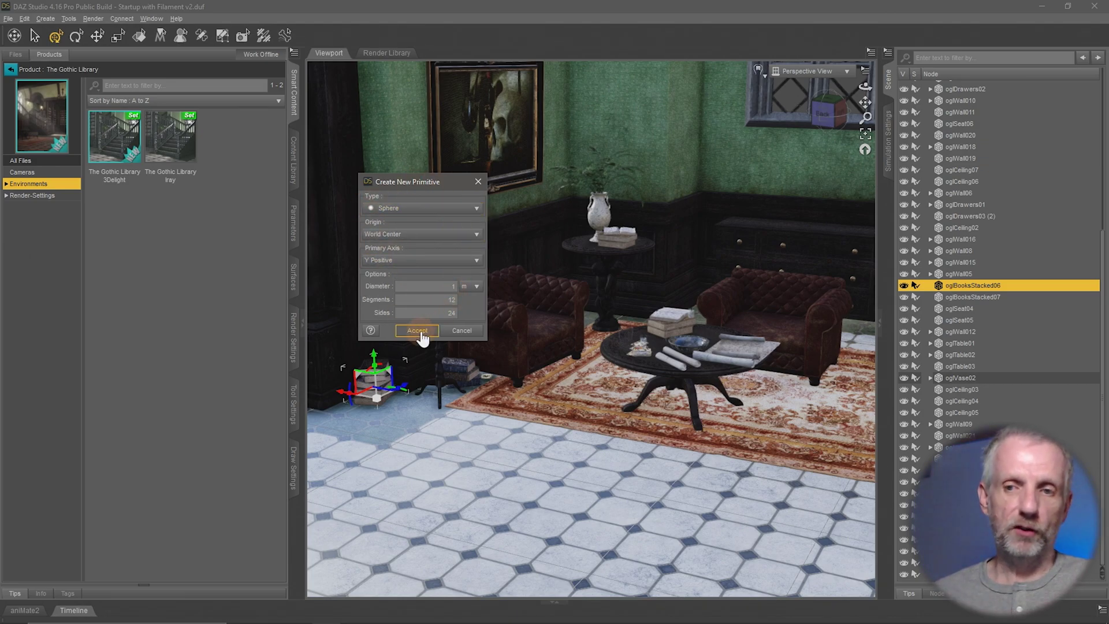
pyautogui.click(417, 331)
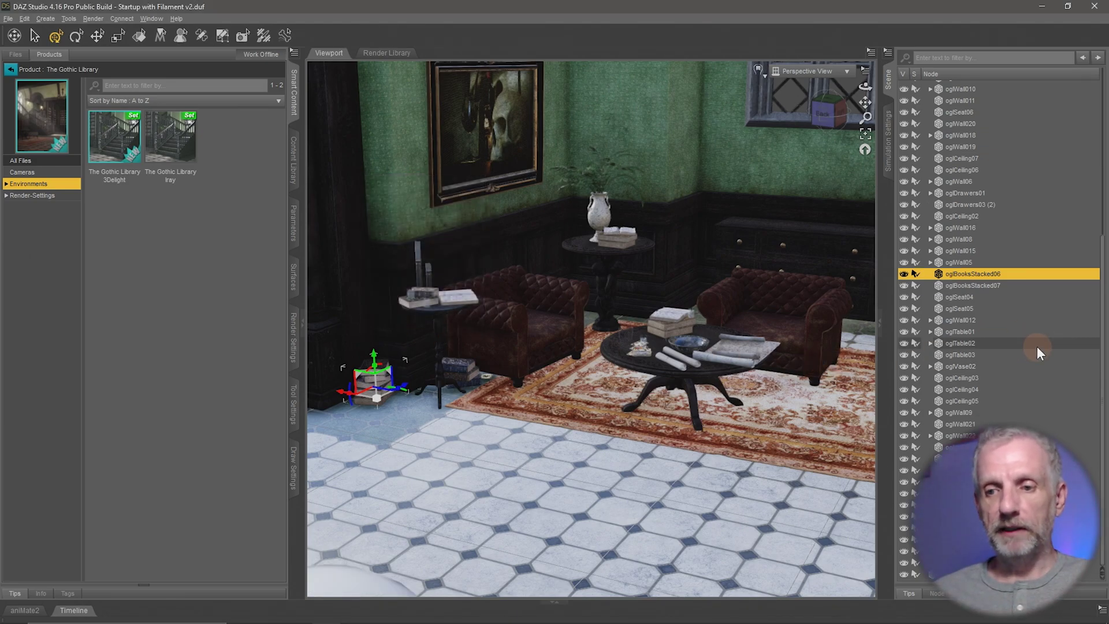
# - Select the new sphere in the scene hierarchy and frame it in the view
pyautogui.click(954, 574)
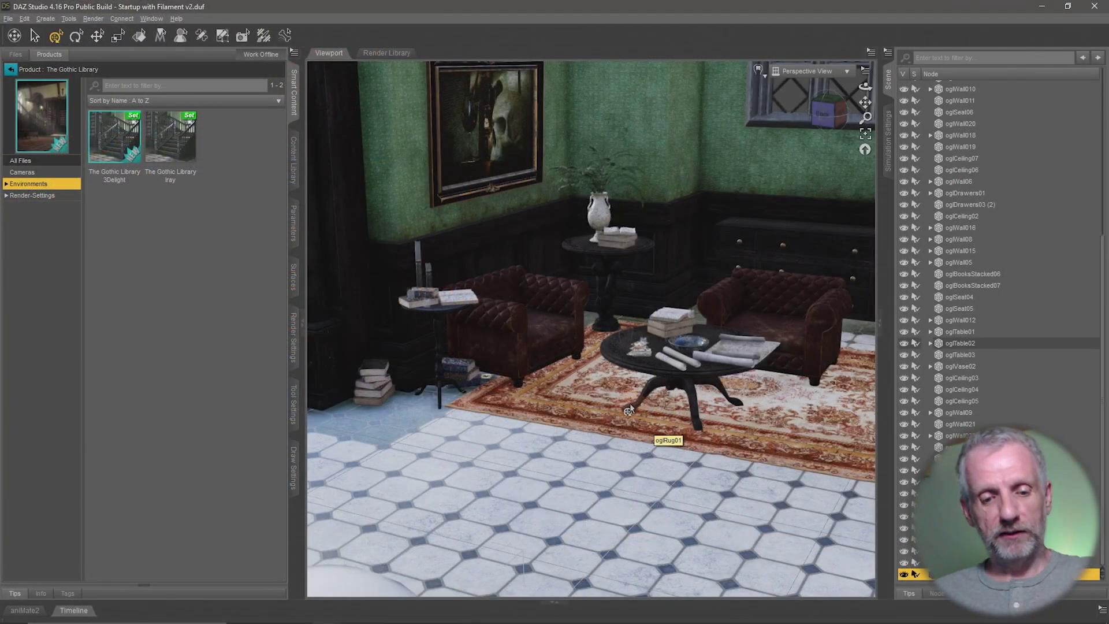
pyautogui.hotkey('ctrl', 'f')
pyautogui.moveTo(591, 407)
pyautogui.keyDown('ctrl'); pyautogui.keyDown('alt'); pyautogui.mouseDown()
pyautogui.moveTo(594, 417)
pyautogui.moveTo(617, 406)
pyautogui.moveTo(592, 407)
pyautogui.mouseUp(); pyautogui.keyUp('alt'); pyautogui.keyUp('ctrl')
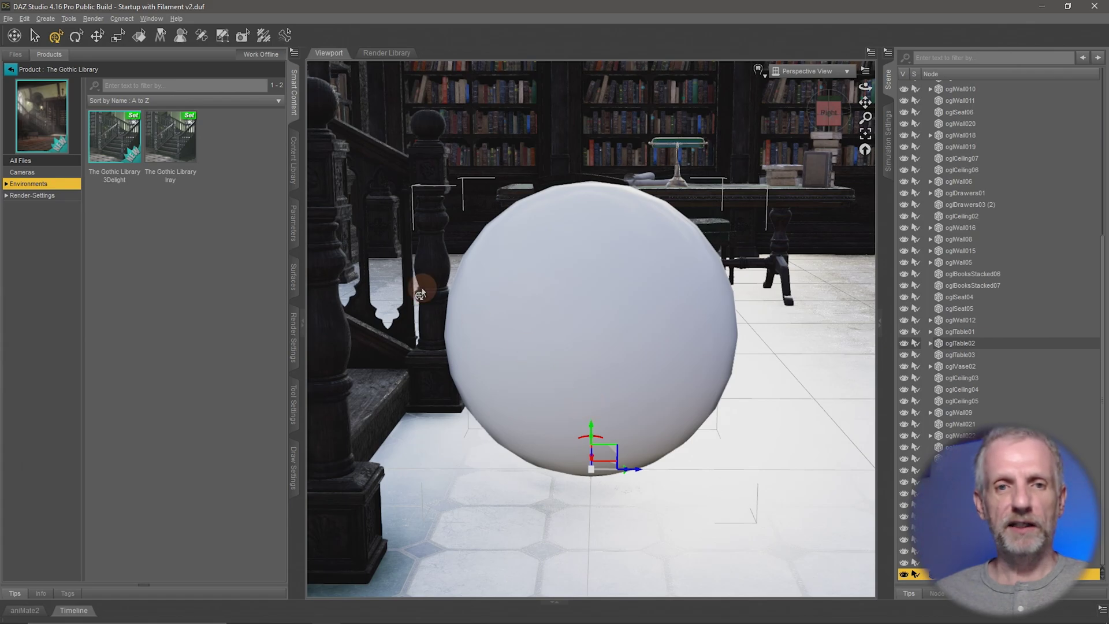
# - Collapse the Smart Content pane to enlarge the viewport and show more of the room around the sphere
pyautogui.click(298, 100)
pyautogui.scroll(1, 419, 245)
pyautogui.scroll(-6, 419, 245)
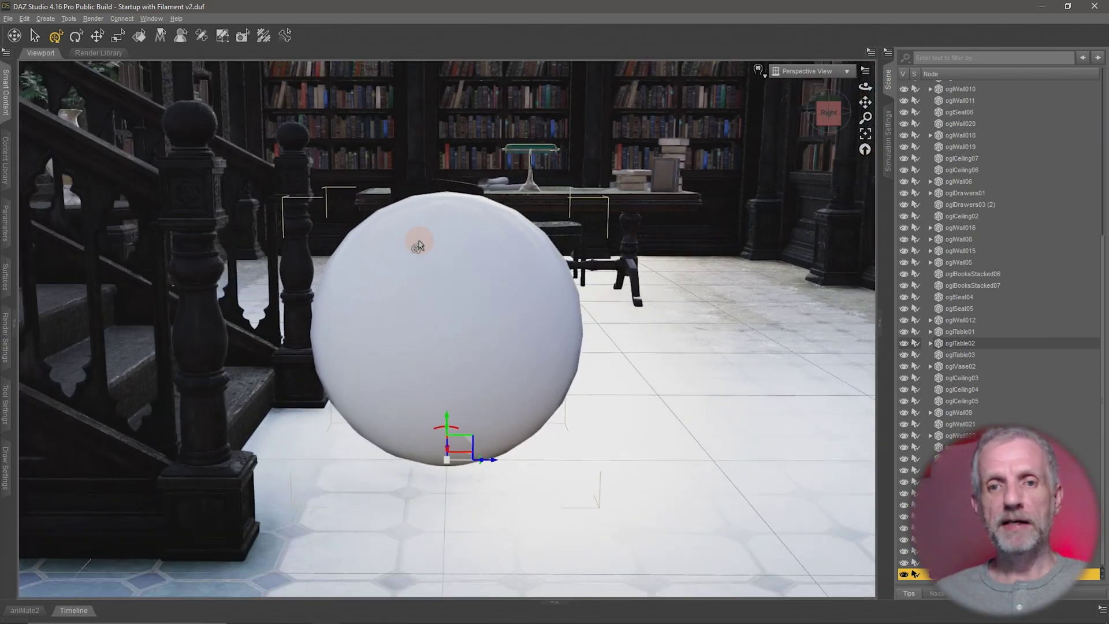
pyautogui.scroll(-8, 417, 245)
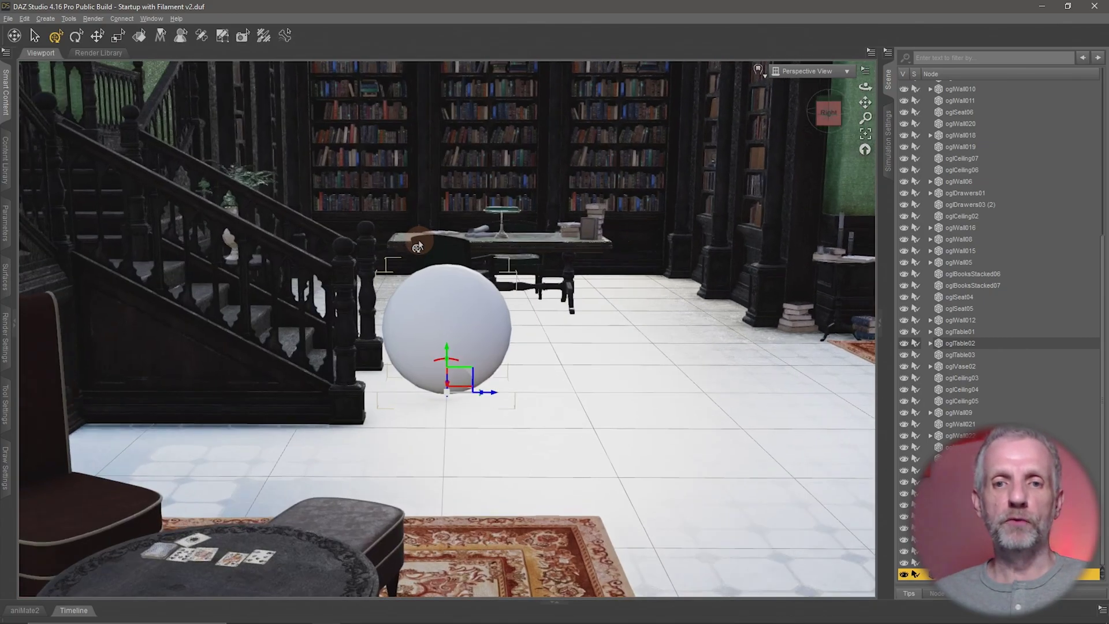
pyautogui.scroll(1, 417, 246)
pyautogui.moveTo(418, 246); pyautogui.dragTo(467, 231, button='middle')
pyautogui.keyDown('alt'); pyautogui.moveTo(466, 231); pyautogui.dragTo(465, 238); pyautogui.keyUp('alt')
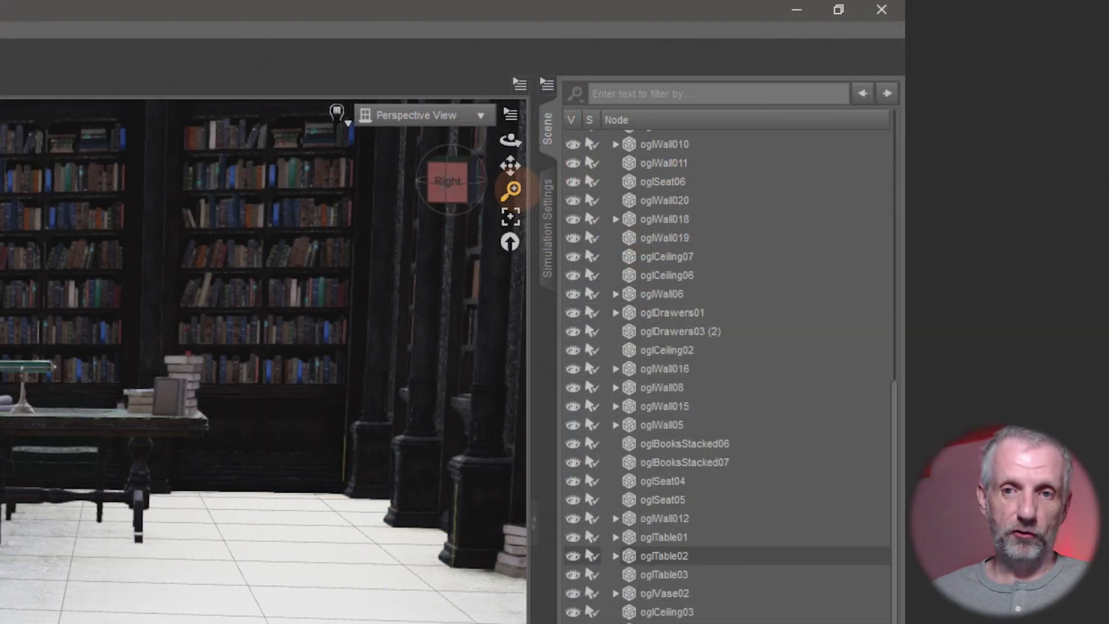
# - Examine the library hall around the sphere from different distances and angles, including the staircase and desk areas
pyautogui.moveTo(516, 188); pyautogui.dragTo(523, 188)
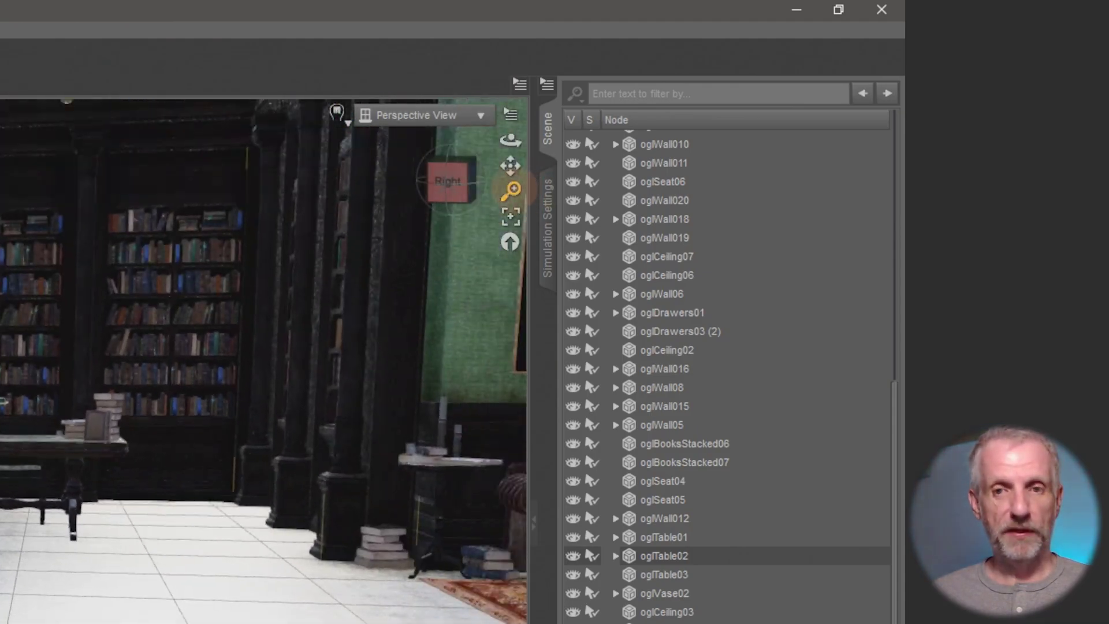
pyautogui.moveTo(513, 189); pyautogui.dragTo(512, 190)
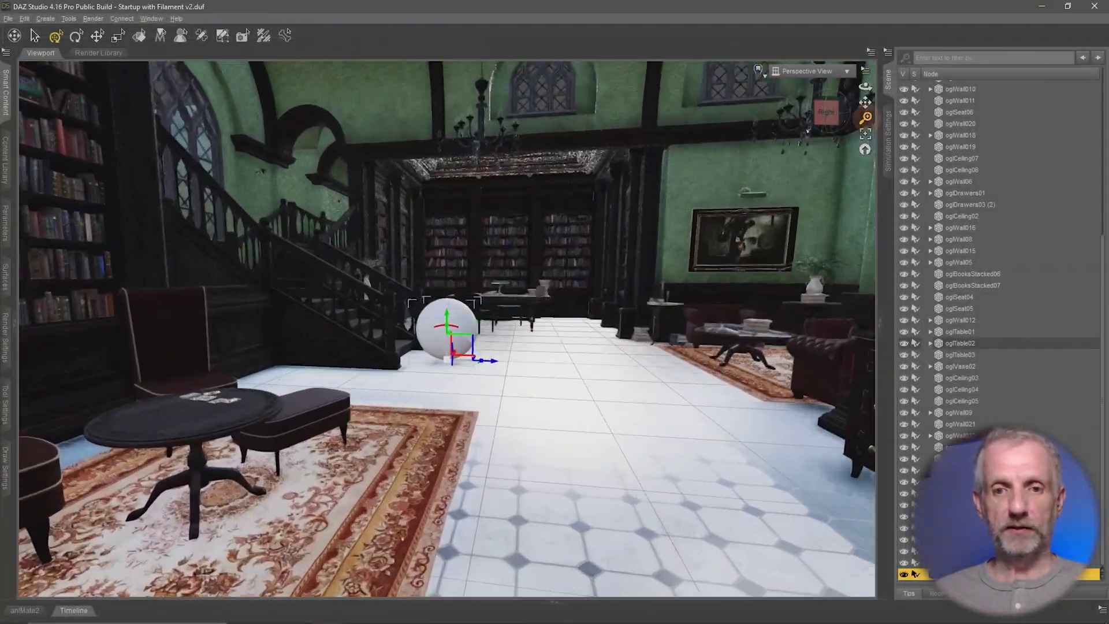
pyautogui.moveTo(866, 118); pyautogui.dragTo(867, 117)
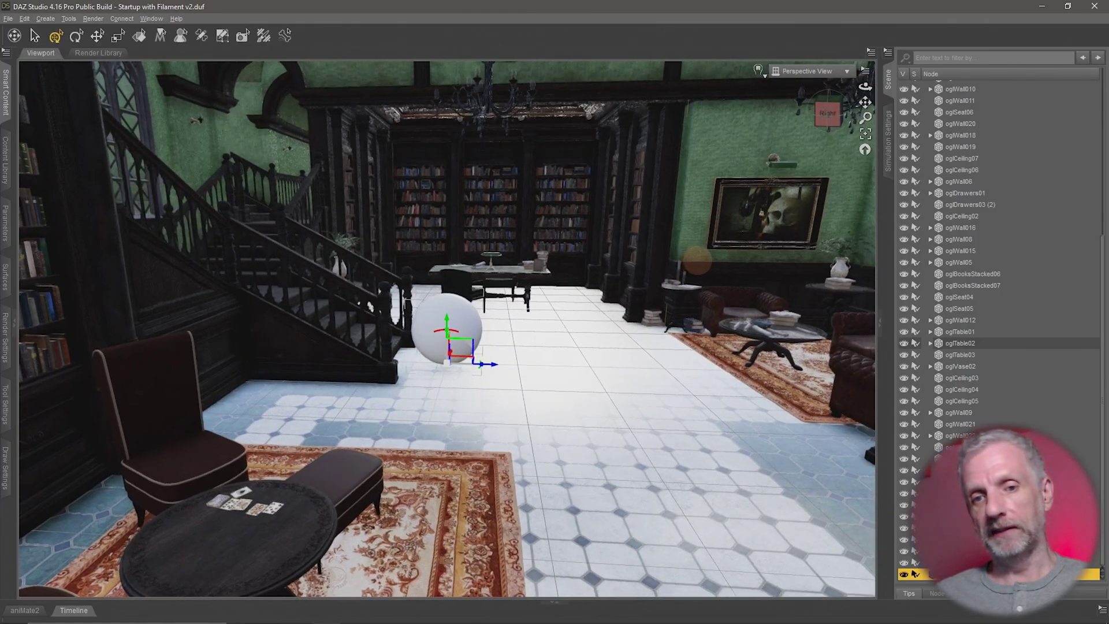
pyautogui.scroll(7, 697, 263)
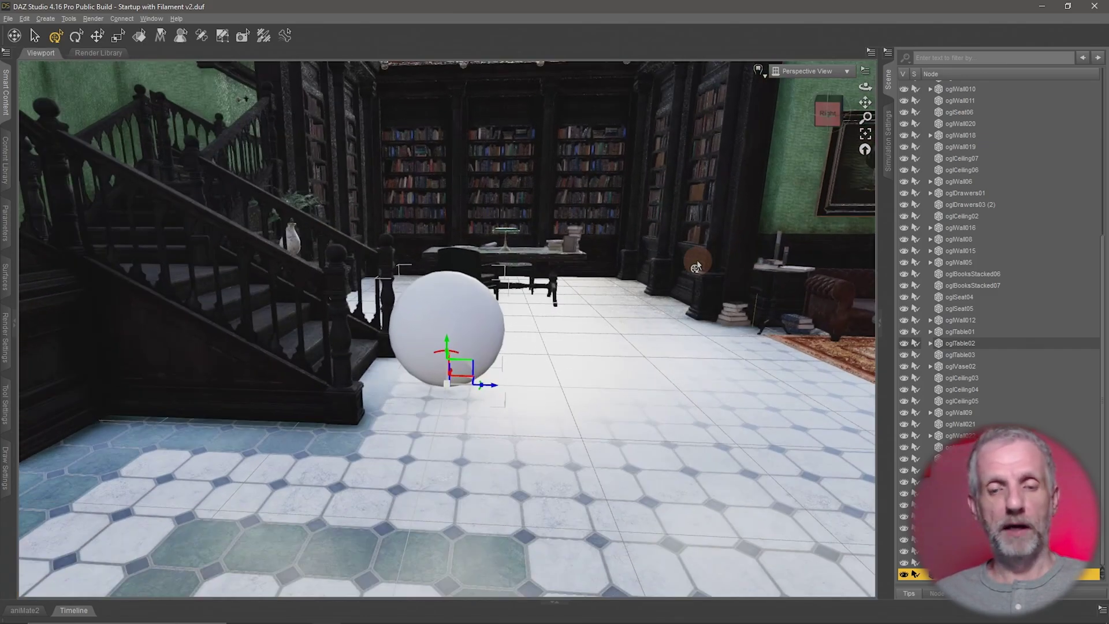
pyautogui.moveTo(698, 261)
pyautogui.mouseDown(button='middle')
pyautogui.moveTo(705, 244)
pyautogui.moveTo(693, 264)
pyautogui.mouseUp(button='middle')
pyautogui.moveTo(693, 263); pyautogui.dragTo(704, 264)
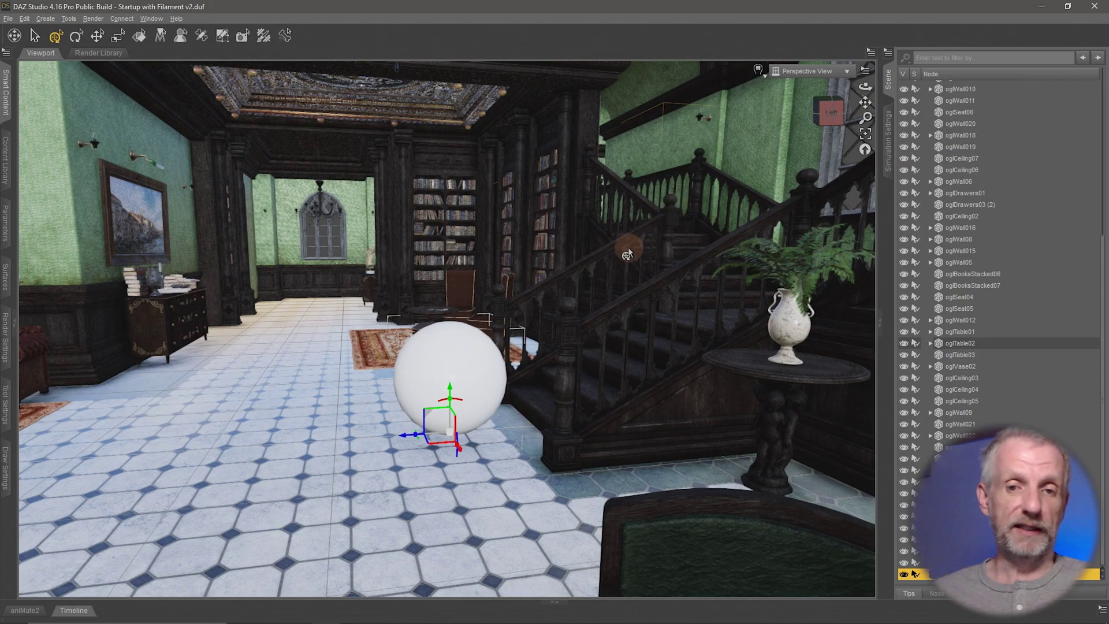
pyautogui.moveTo(628, 254)
pyautogui.mouseDown()
pyautogui.moveTo(647, 248)
pyautogui.moveTo(628, 254)
pyautogui.mouseUp()
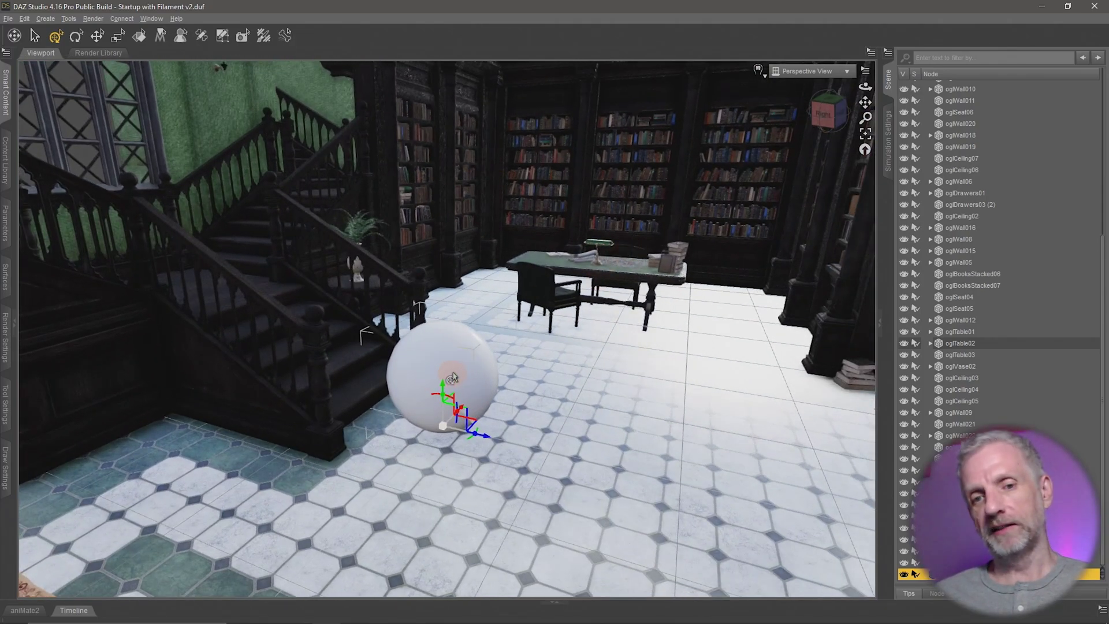
pyautogui.moveTo(569, 315); pyautogui.dragTo(560, 312)
pyautogui.scroll(7, 976, 119)
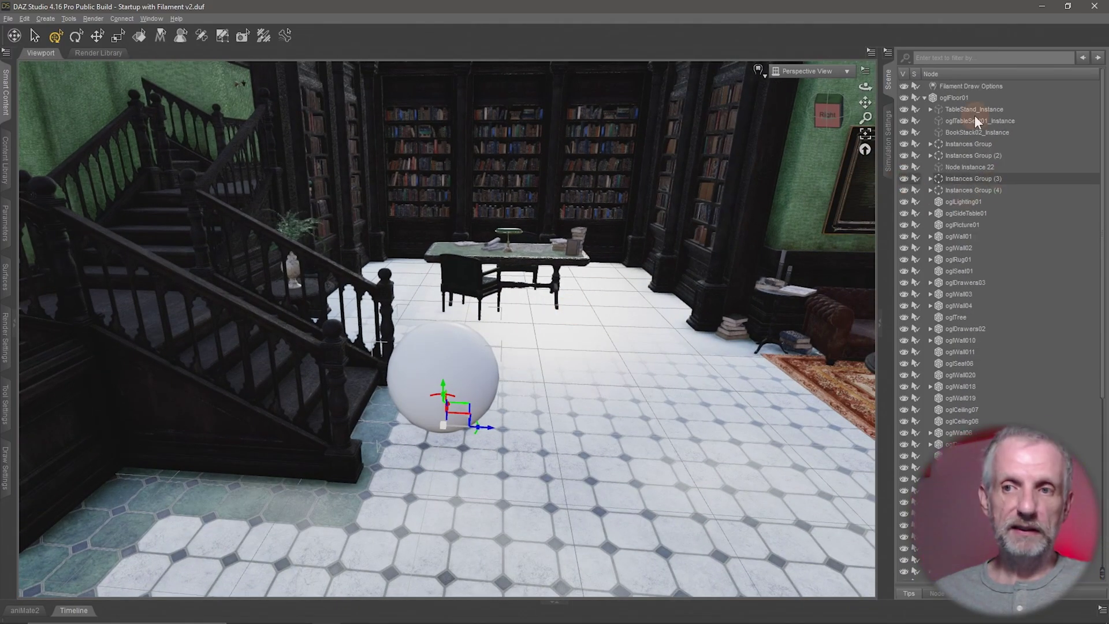
# - Collapse the oglFloor01 hierarchy, select oglFloor01 and frame the entire library building in the view
pyautogui.click(925, 98)
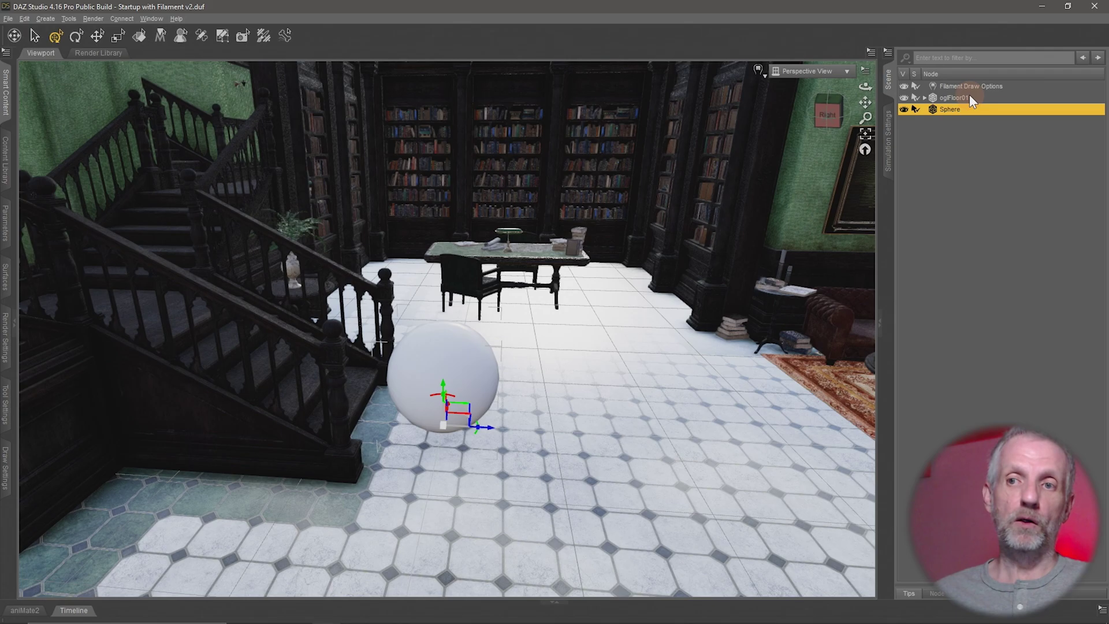
pyautogui.click(962, 97)
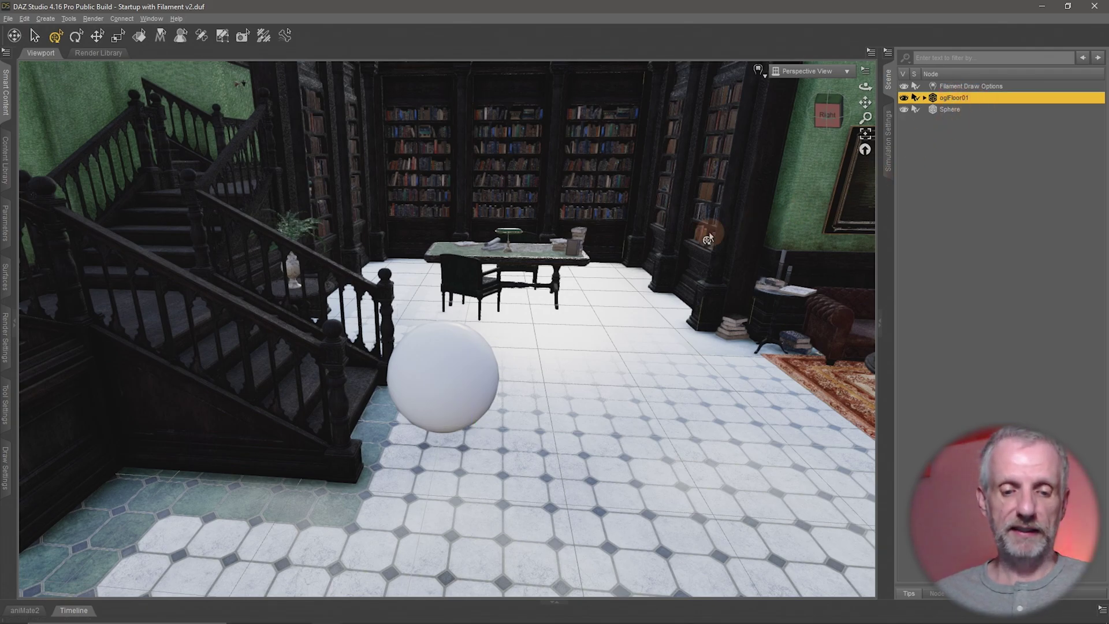
pyautogui.hotkey('ctrl', 'f')
pyautogui.moveTo(625, 341)
pyautogui.keyDown('ctrl'); pyautogui.keyDown('alt'); pyautogui.mouseDown()
pyautogui.moveTo(616, 341)
pyautogui.moveTo(640, 337)
pyautogui.moveTo(627, 343)
pyautogui.mouseUp(); pyautogui.keyUp('alt'); pyautogui.keyUp('ctrl')
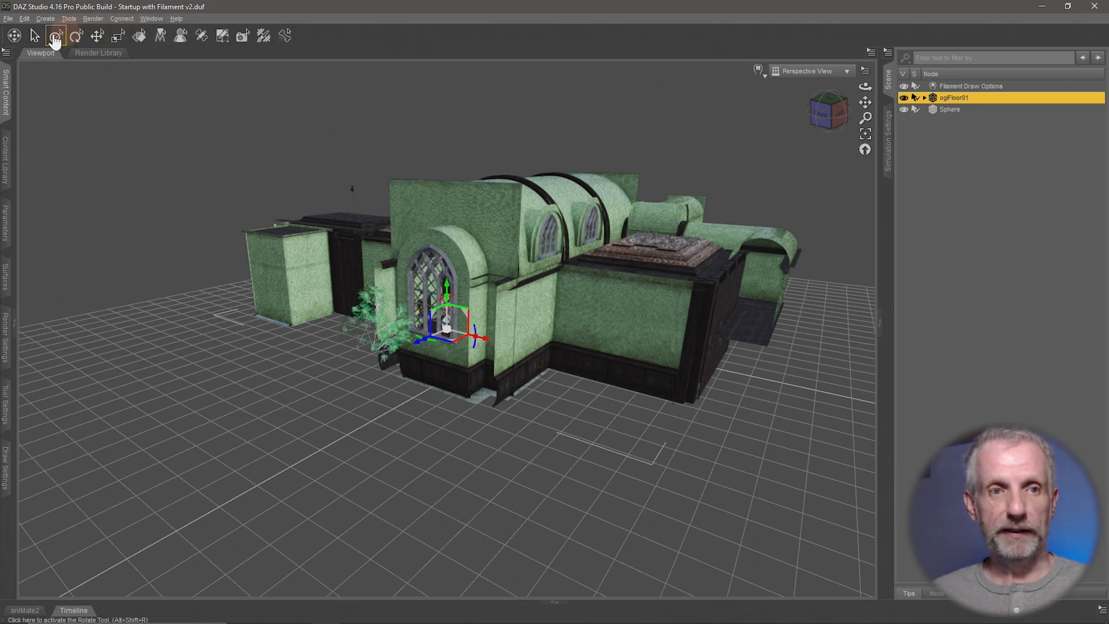
# - Activate the Scene Navigator tool and use it to reposition the view of the building's exterior
pyautogui.click(17, 40)
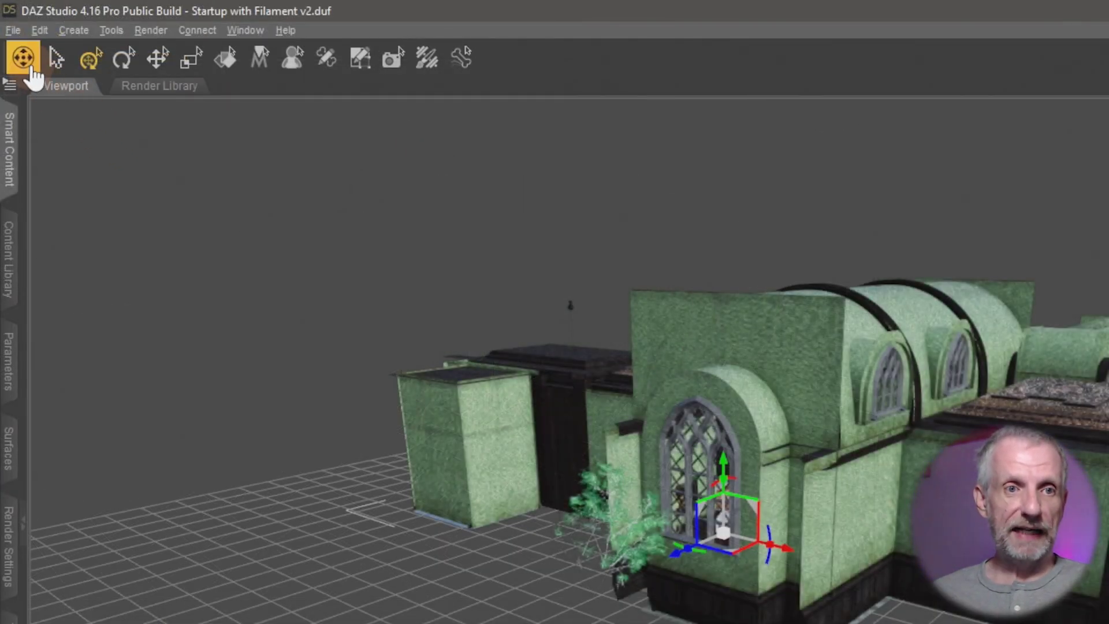
pyautogui.click(23, 58)
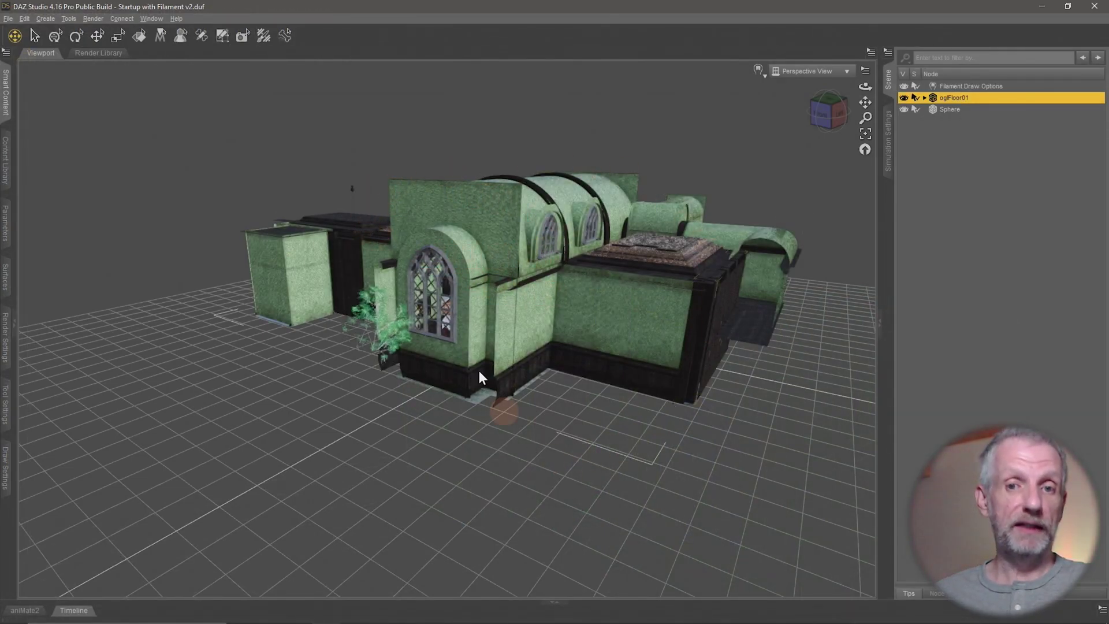
pyautogui.moveTo(516, 271); pyautogui.dragTo(556, 270, button='middle')
pyautogui.keyDown('alt'); pyautogui.moveTo(557, 267); pyautogui.dragTo(298, 298); pyautogui.keyUp('alt')
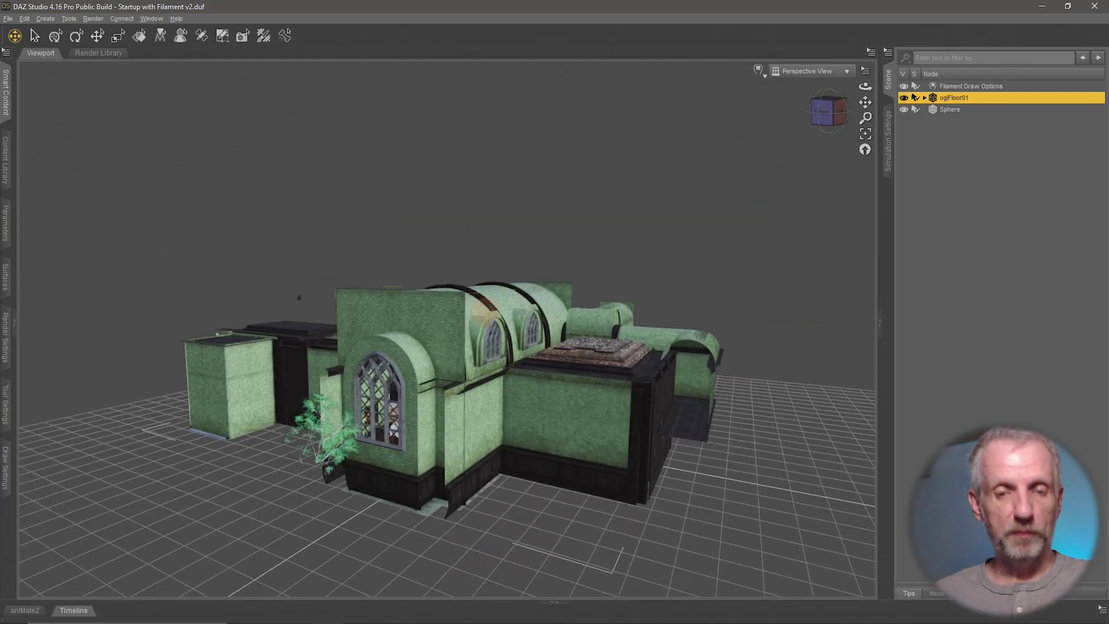
pyautogui.keyDown('alt'); pyautogui.moveTo(298, 298); pyautogui.dragTo(382, 317); pyautogui.keyUp('alt')
pyautogui.keyDown('alt'); pyautogui.moveTo(481, 309); pyautogui.dragTo(501, 298); pyautogui.keyUp('alt')
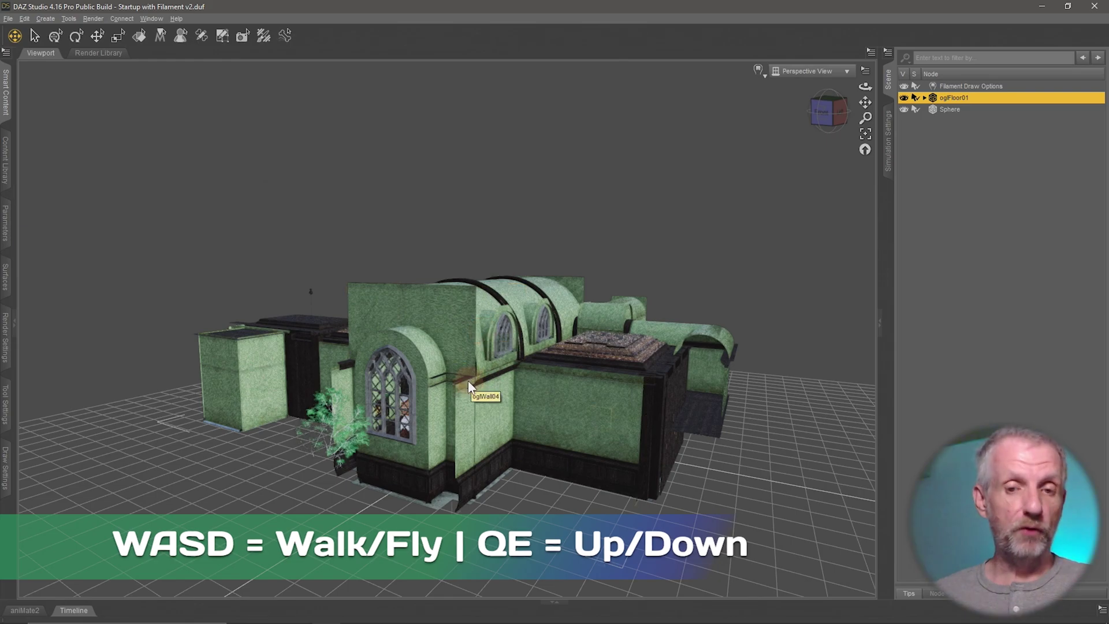
# - Fly toward the arched window, past the building's outer walls, and back away to face its front
pyautogui.press('w')
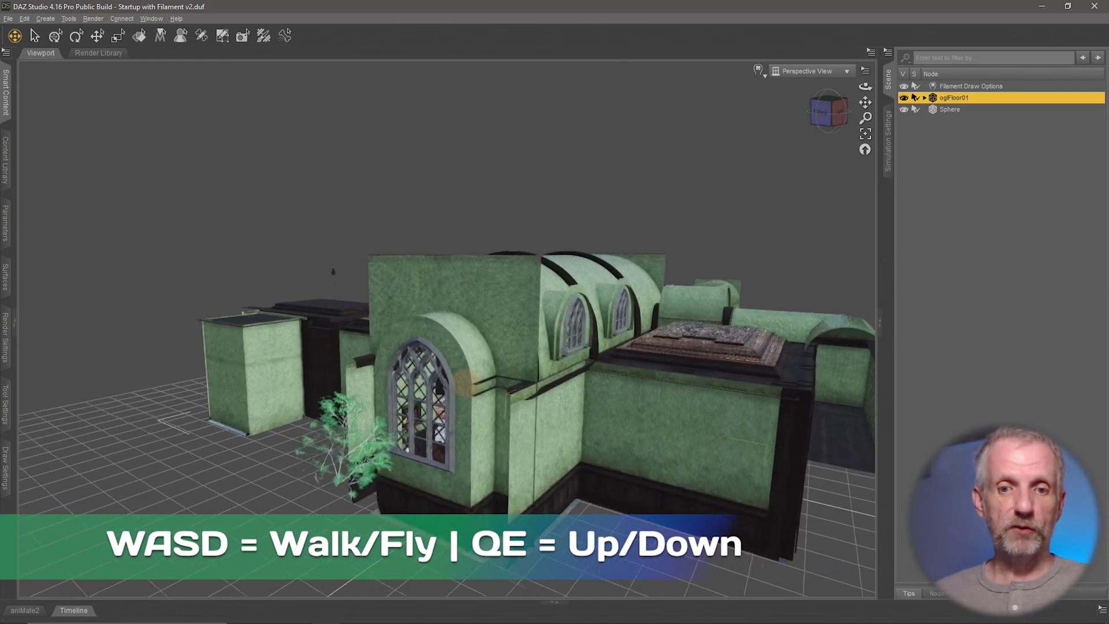
pyautogui.press('a')
pyautogui.press('w')
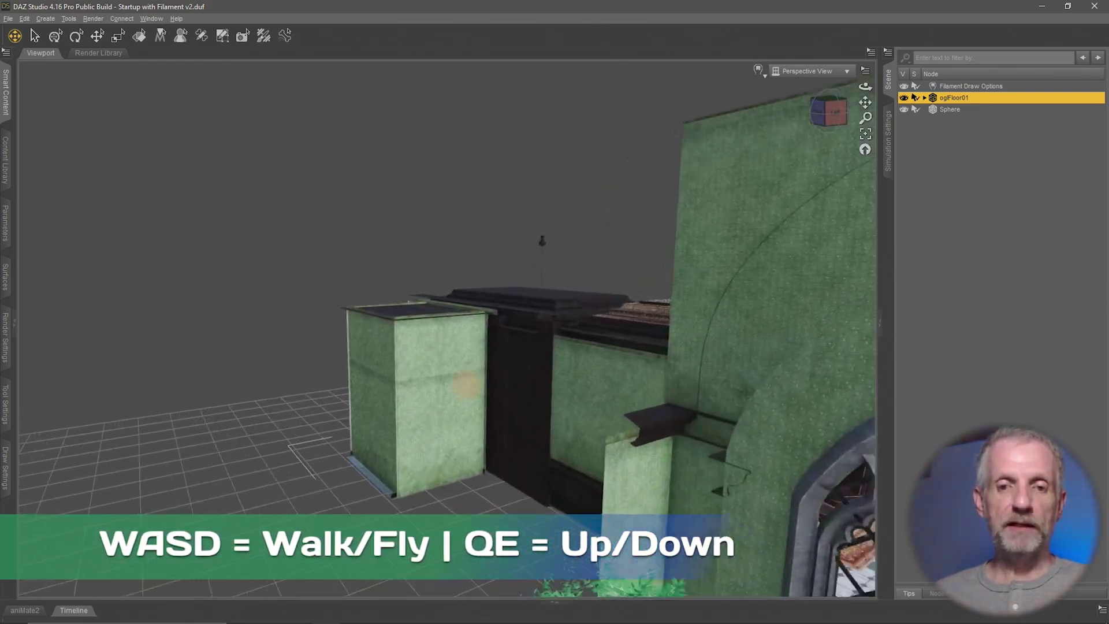
pyautogui.press('w')
pyautogui.moveTo(466, 383)
pyautogui.mouseDown(button='right')
pyautogui.moveTo(455, 385)
pyautogui.moveTo(487, 388)
pyautogui.moveTo(466, 384)
pyautogui.mouseUp(button='right')
pyautogui.press('s')
pyautogui.press('s')
pyautogui.press('s')
pyautogui.press('a')
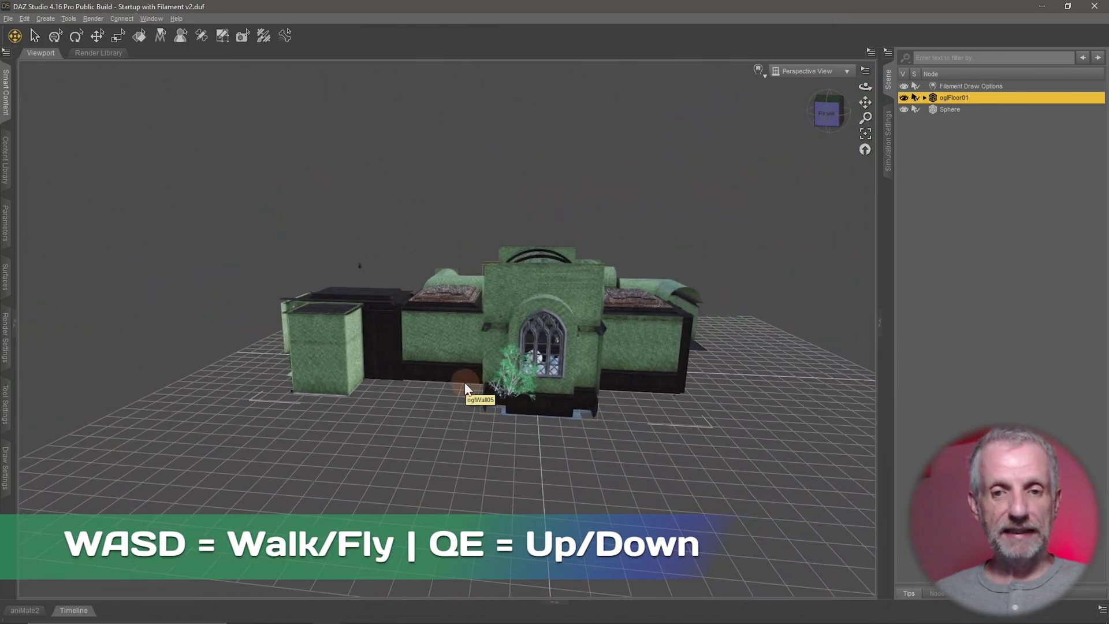
# - Move the viewpoint sideways in both directions along the building's front, and up and down
pyautogui.press('d')
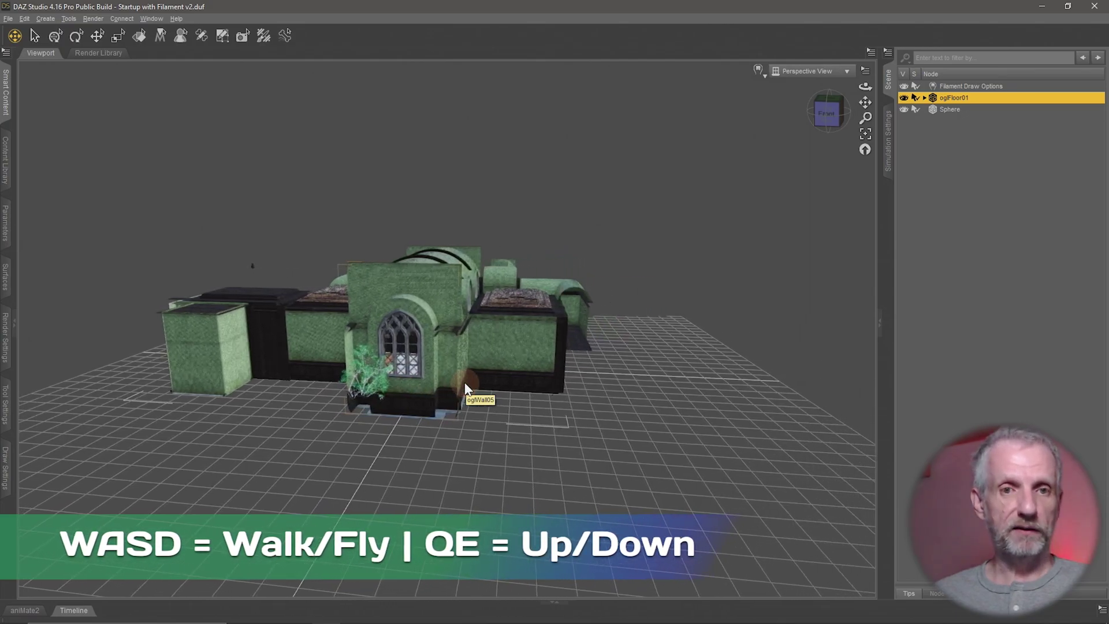
pyautogui.press('a')
pyautogui.press('d')
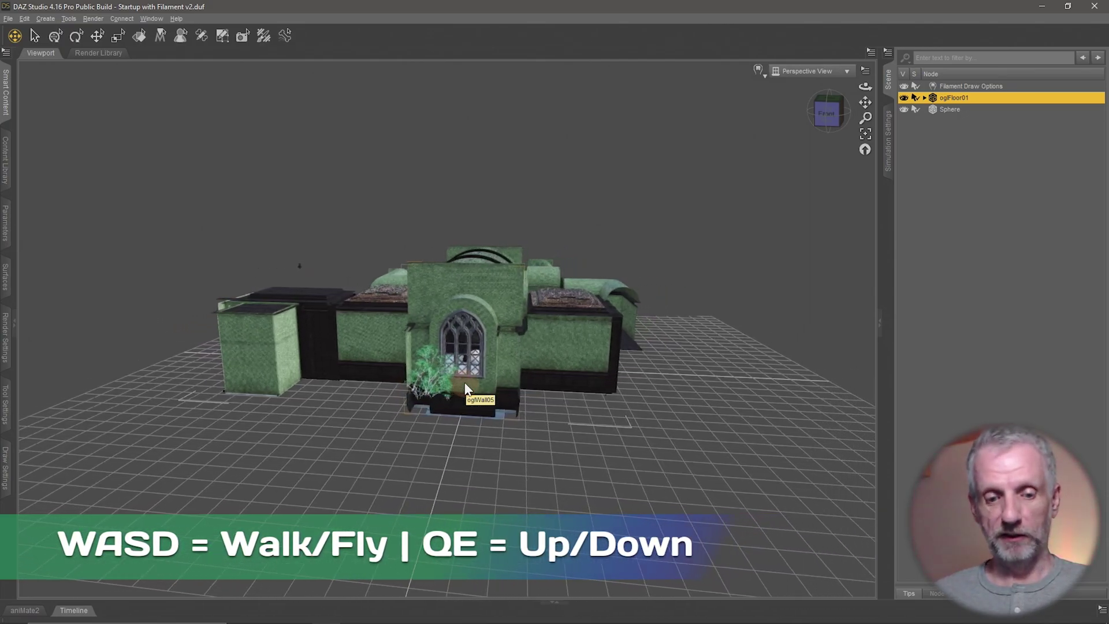
pyautogui.press('a')
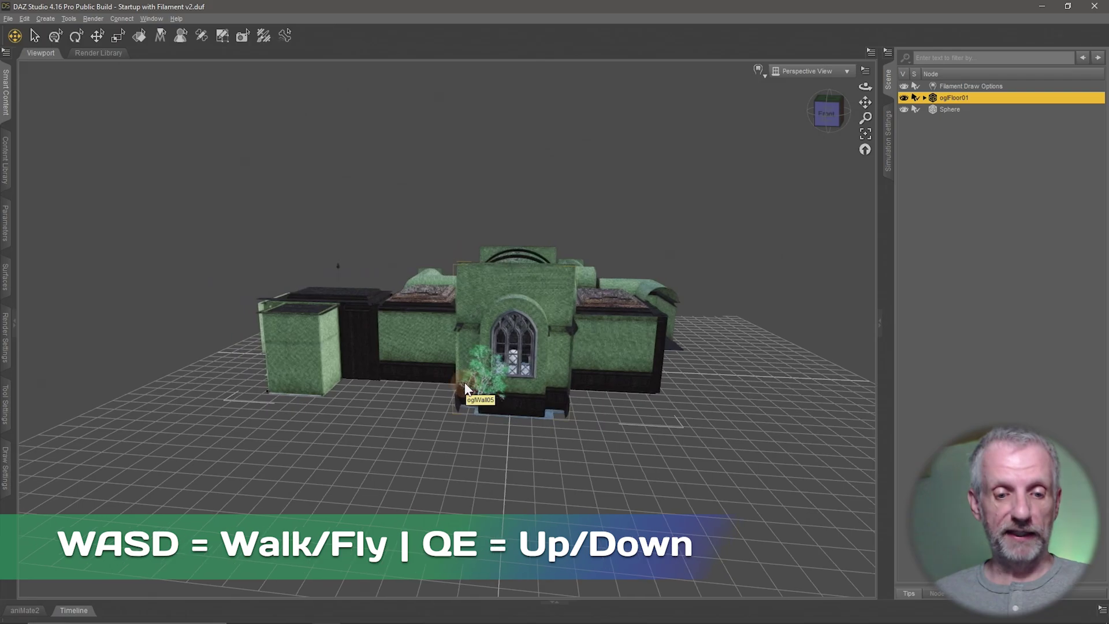
pyautogui.press('d')
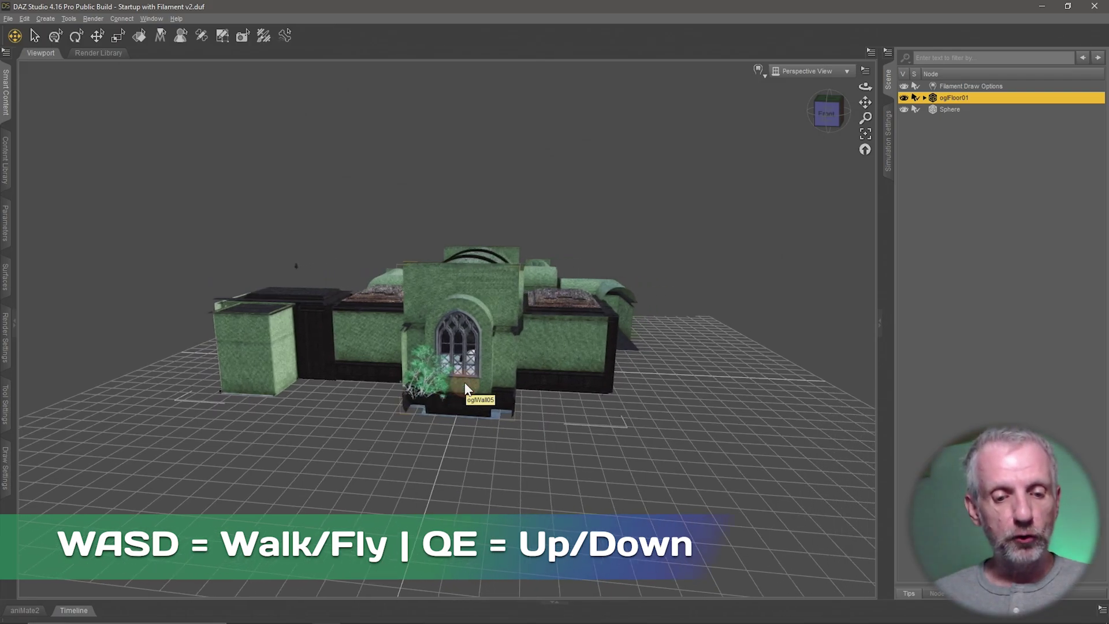
pyautogui.press('q')
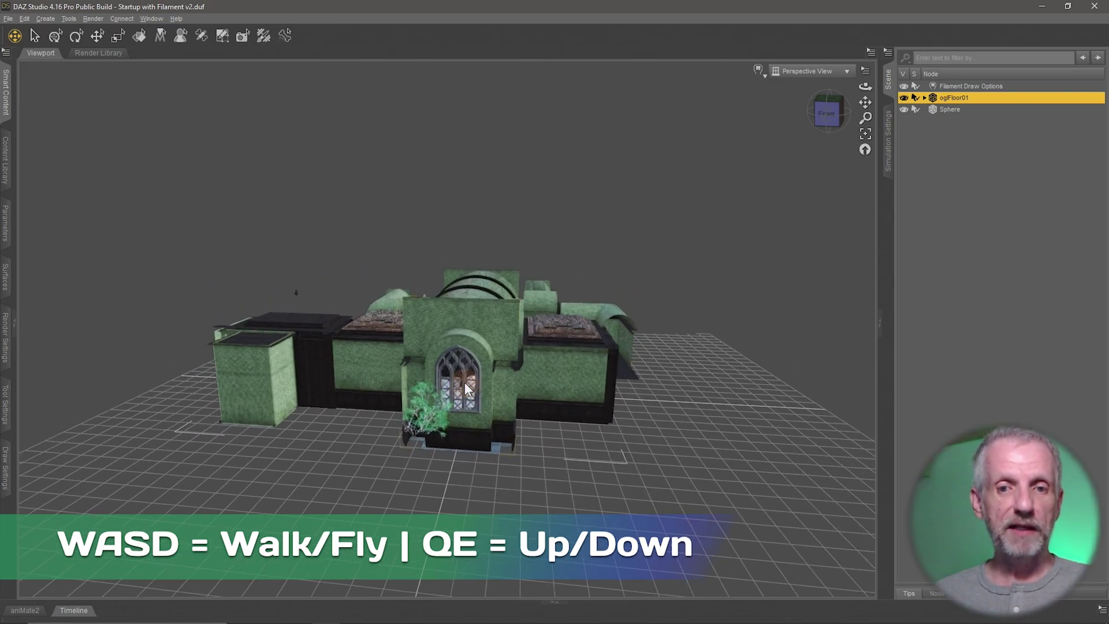
pyautogui.press('e')
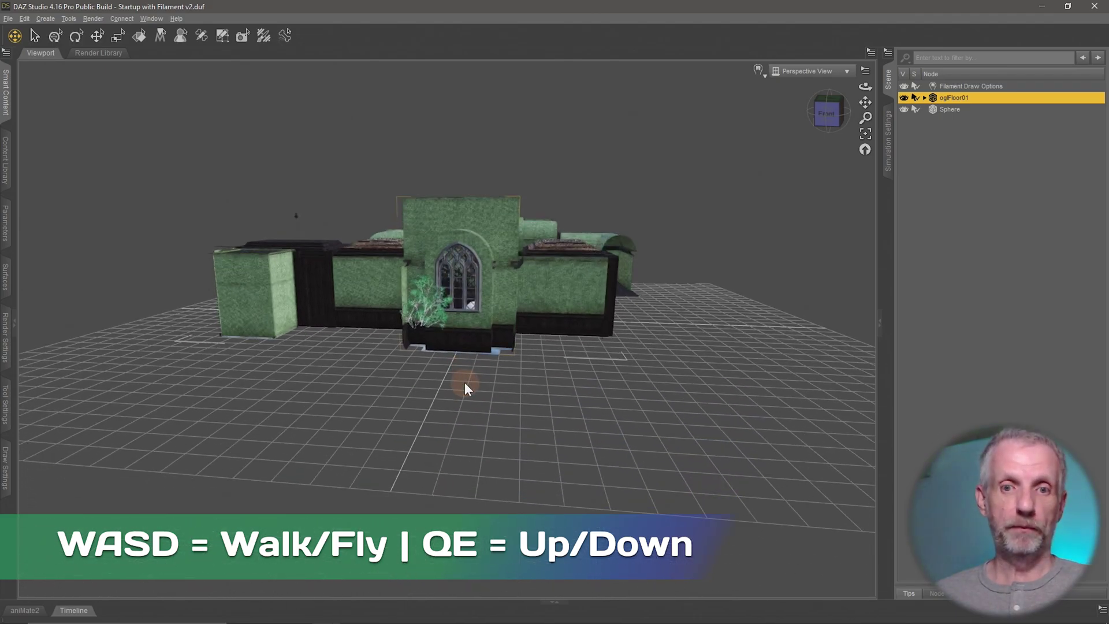
# - Fly forward through the arched window into the library hall, up to the area facing the sphere and staircase
pyautogui.press('w')
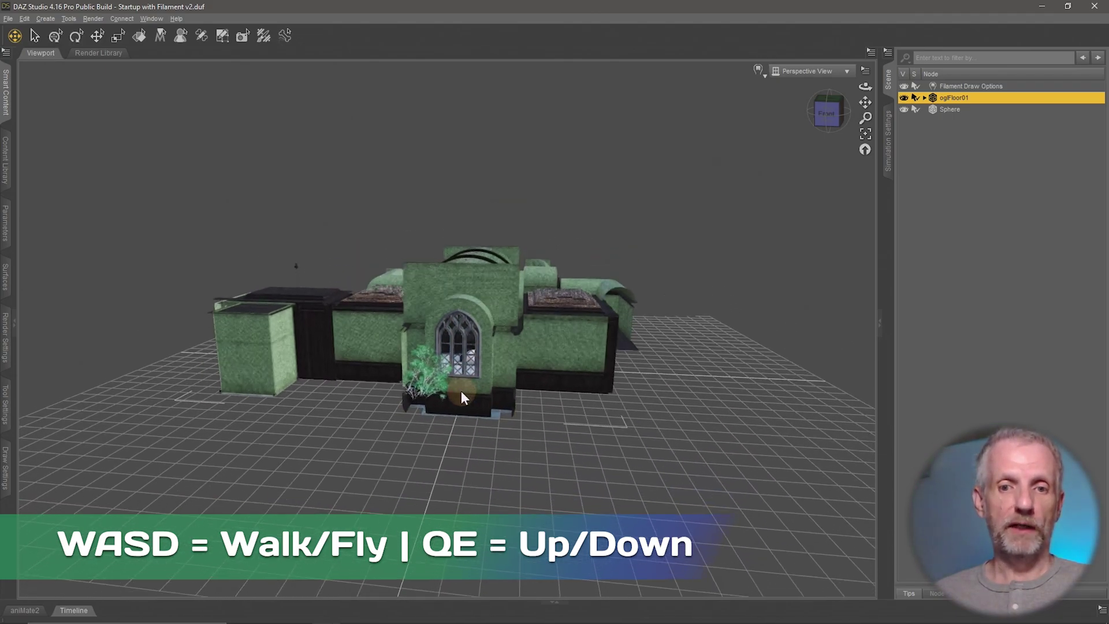
pyautogui.press('w')
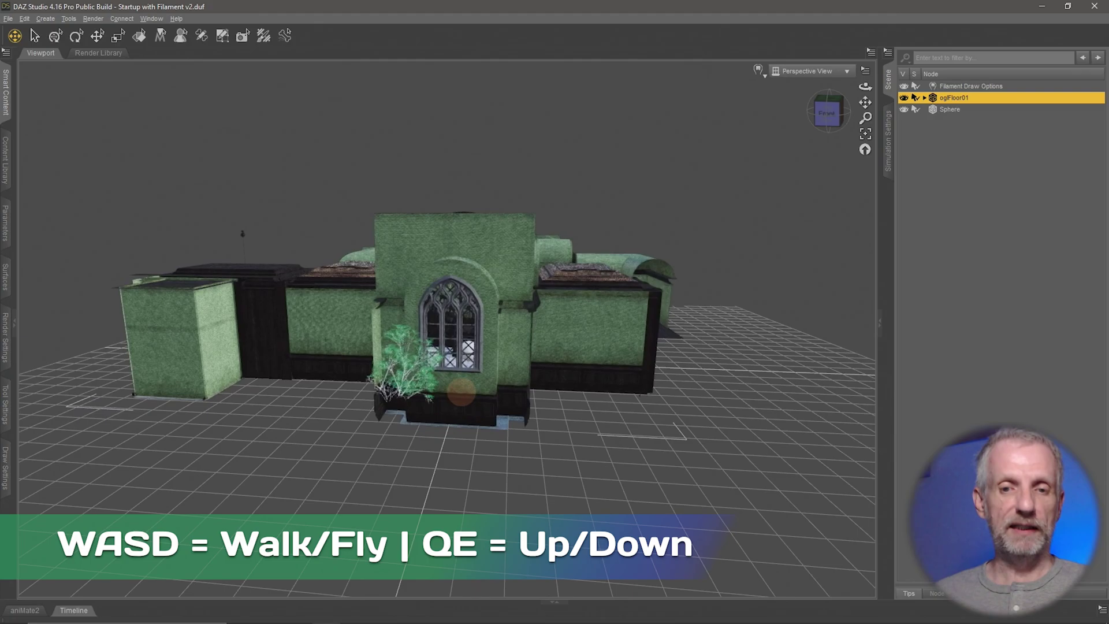
pyautogui.press('w')
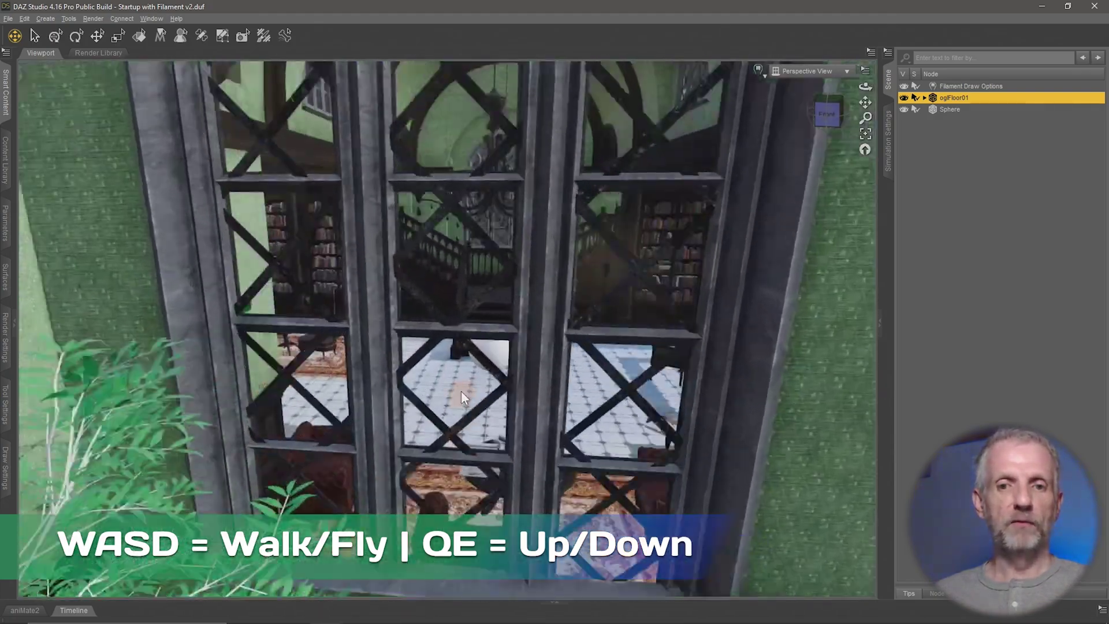
pyautogui.press('w')
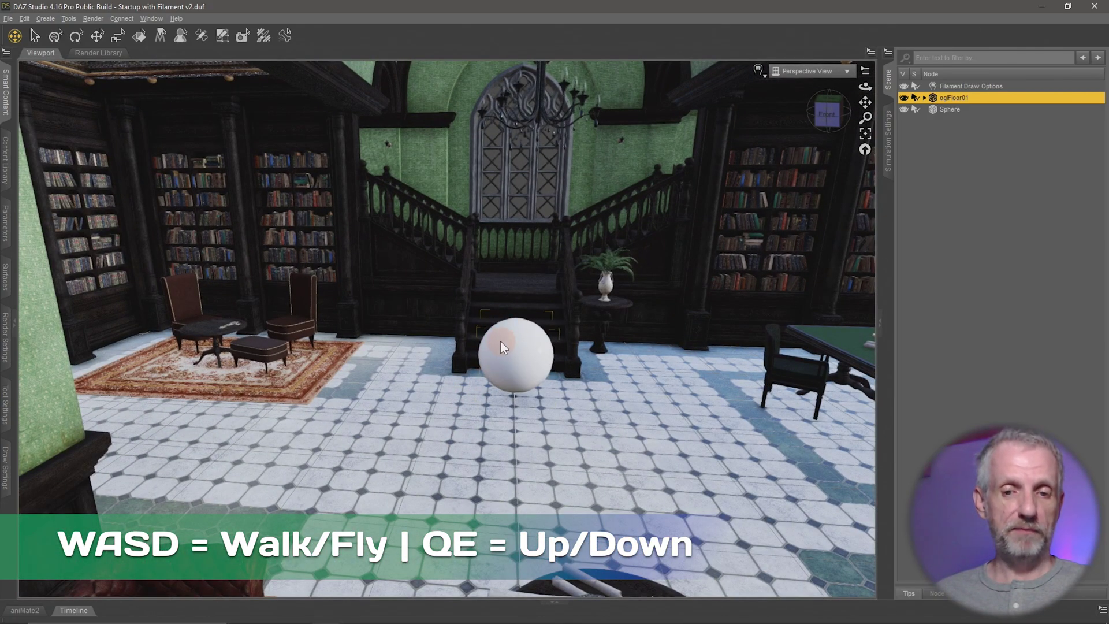
# - Walk through the library interior, exploring the upstairs corridor and the main hall with the desk and bookshelves
pyautogui.moveTo(500, 345)
pyautogui.mouseDown()
pyautogui.moveTo(405, 344)
pyautogui.moveTo(601, 344)
pyautogui.moveTo(500, 341)
pyautogui.moveTo(458, 318)
pyautogui.moveTo(399, 312)
pyautogui.moveTo(480, 341)
pyautogui.moveTo(376, 344)
pyautogui.moveTo(498, 351)
pyautogui.moveTo(528, 422)
pyautogui.moveTo(493, 338)
pyautogui.moveTo(508, 347)
pyautogui.moveTo(498, 345)
pyautogui.mouseUp()
pyautogui.press('w')
pyautogui.press('w')
pyautogui.press('w')
pyautogui.press('w')
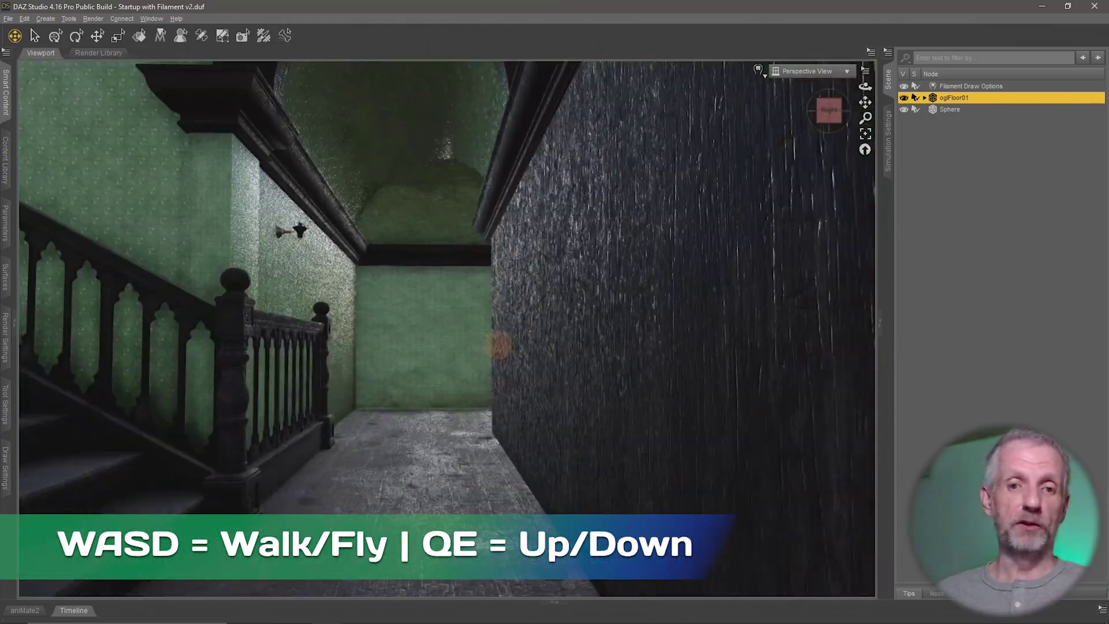
pyautogui.moveTo(498, 346)
pyautogui.mouseDown()
pyautogui.moveTo(458, 335)
pyautogui.moveTo(498, 346)
pyautogui.mouseUp()
pyautogui.press('a')
pyautogui.press('w')
pyautogui.press('w')
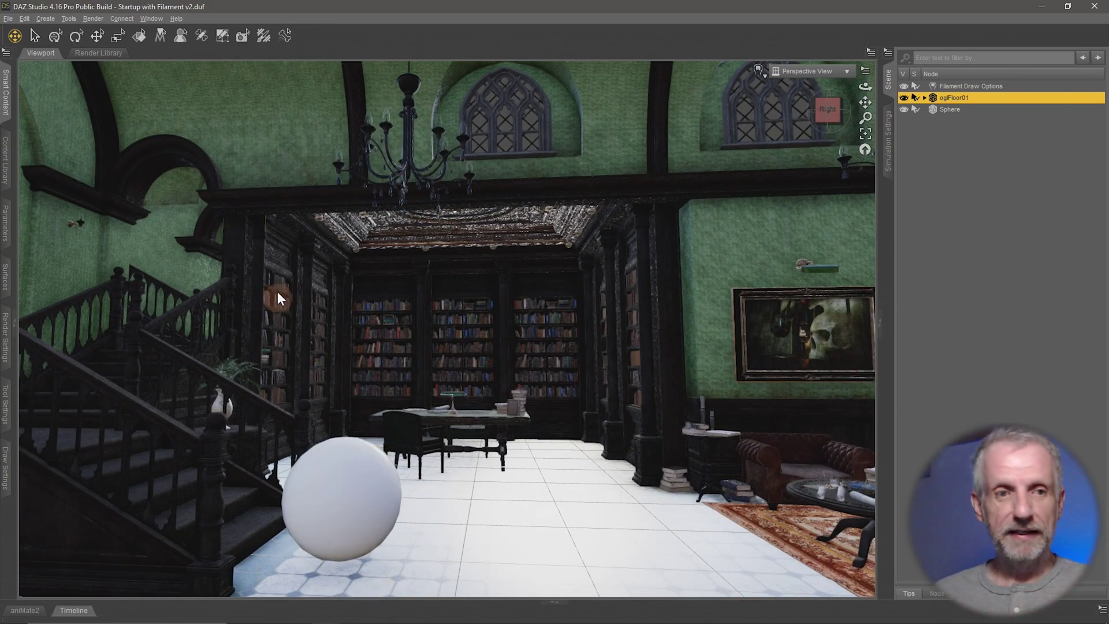
# - Display the Tool Settings pane with the Scene Navigator as the active tool
pyautogui.click(7, 98)
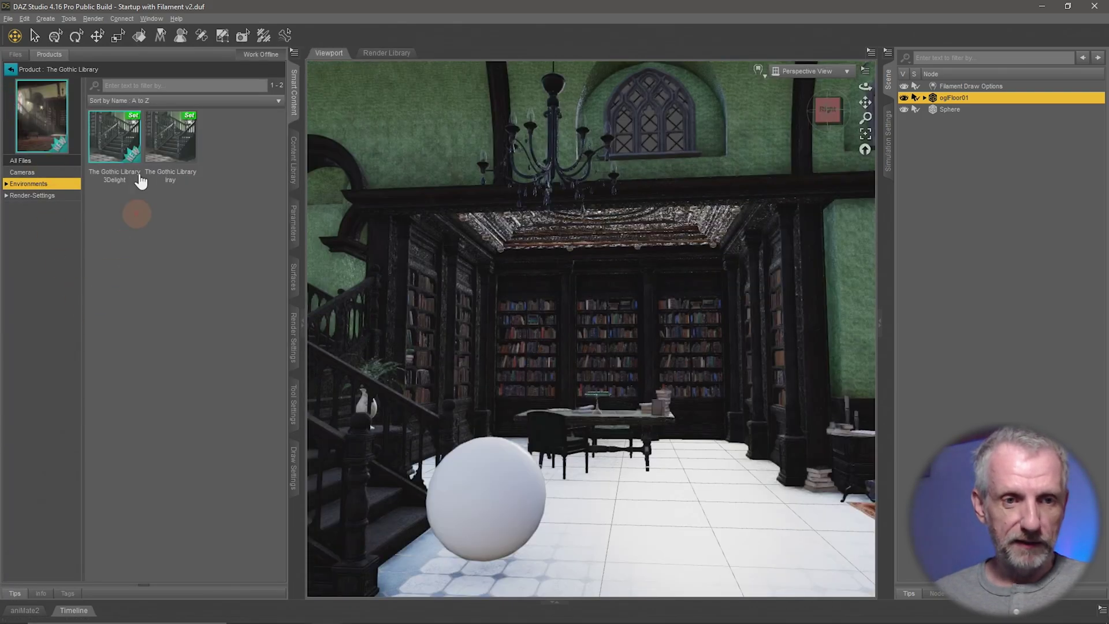
pyautogui.click(294, 415)
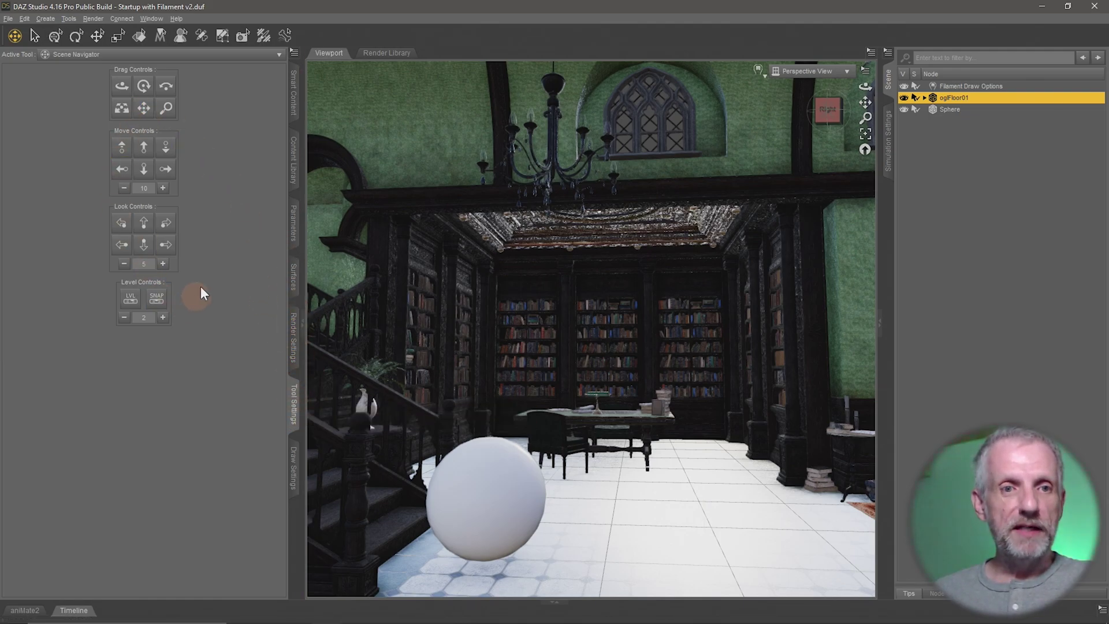
pyautogui.click(70, 19)
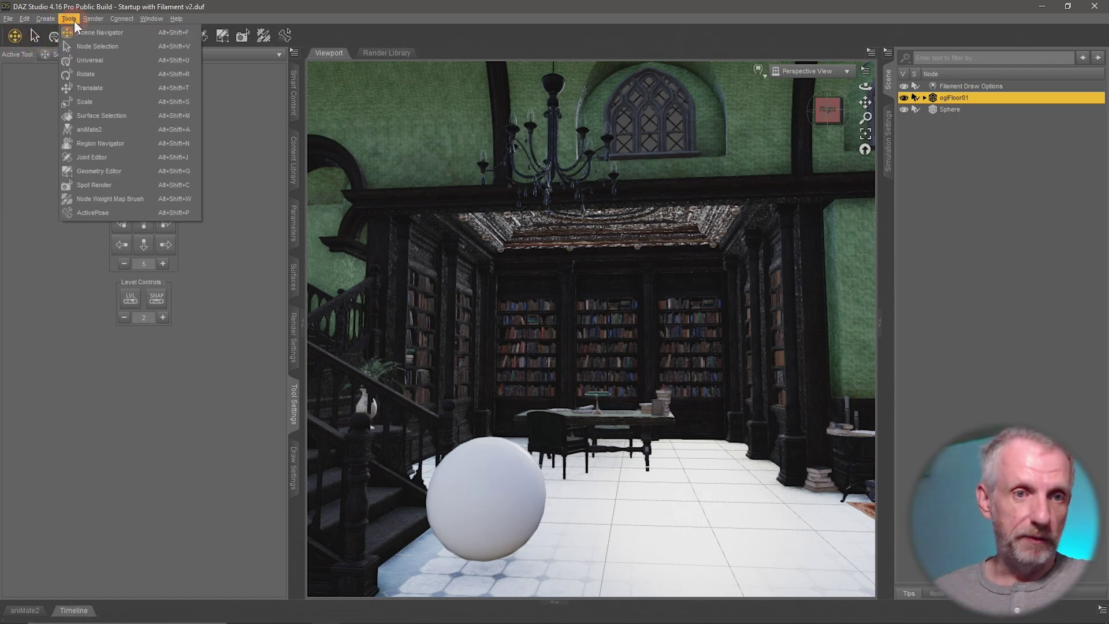
pyautogui.click(109, 33)
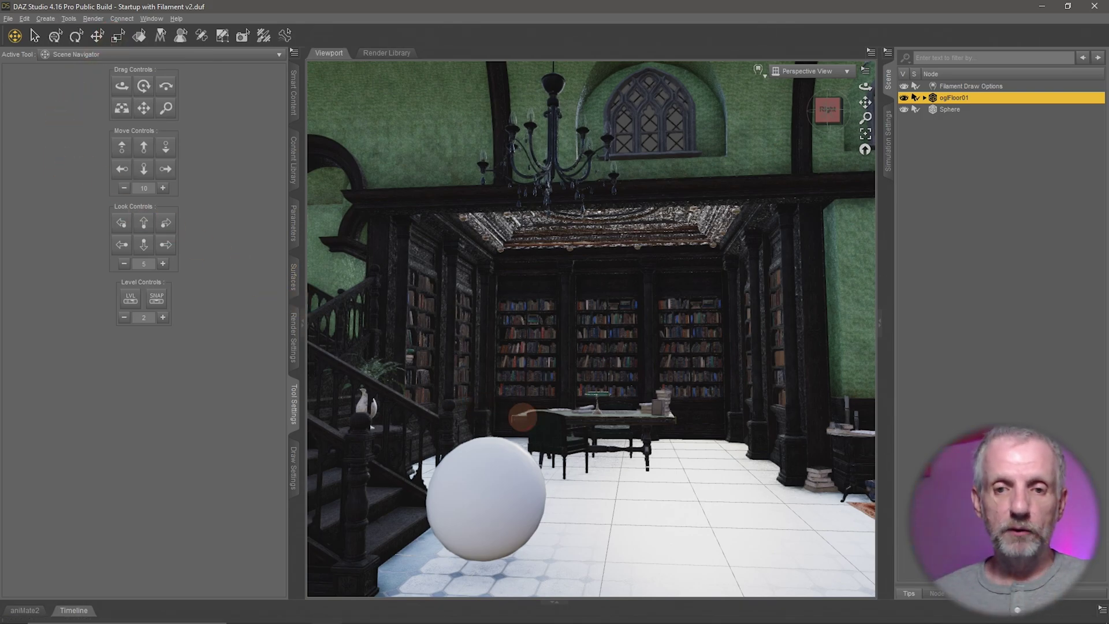
# - Look around the hall from the sphere toward the staircase and the tall arched window
pyautogui.moveTo(523, 417); pyautogui.dragTo(523, 417)
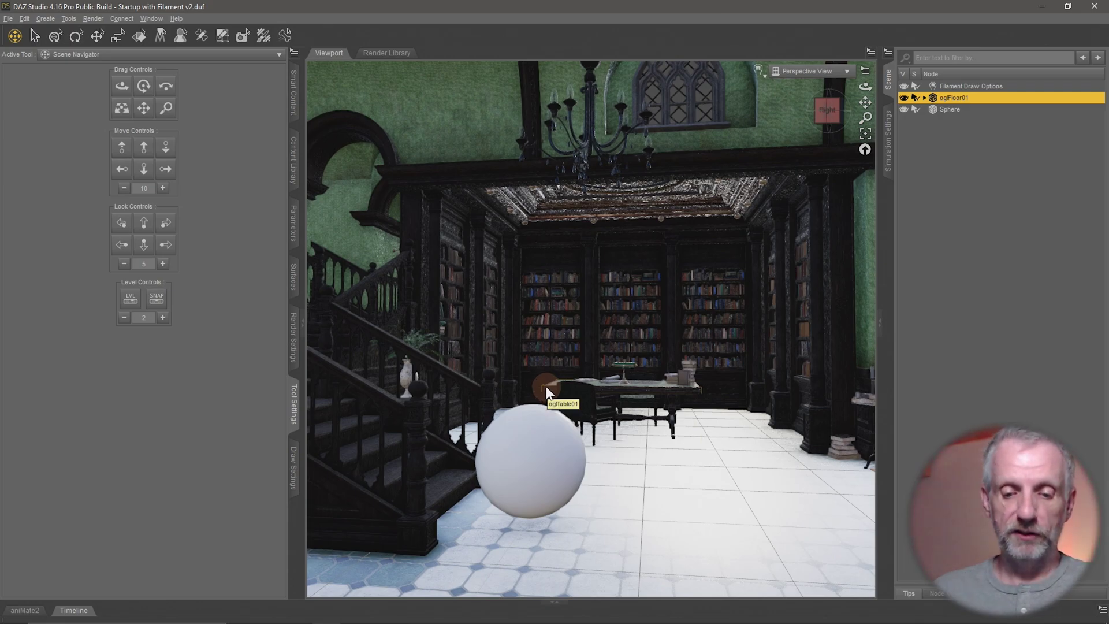
pyautogui.moveTo(546, 386); pyautogui.dragTo(546, 386)
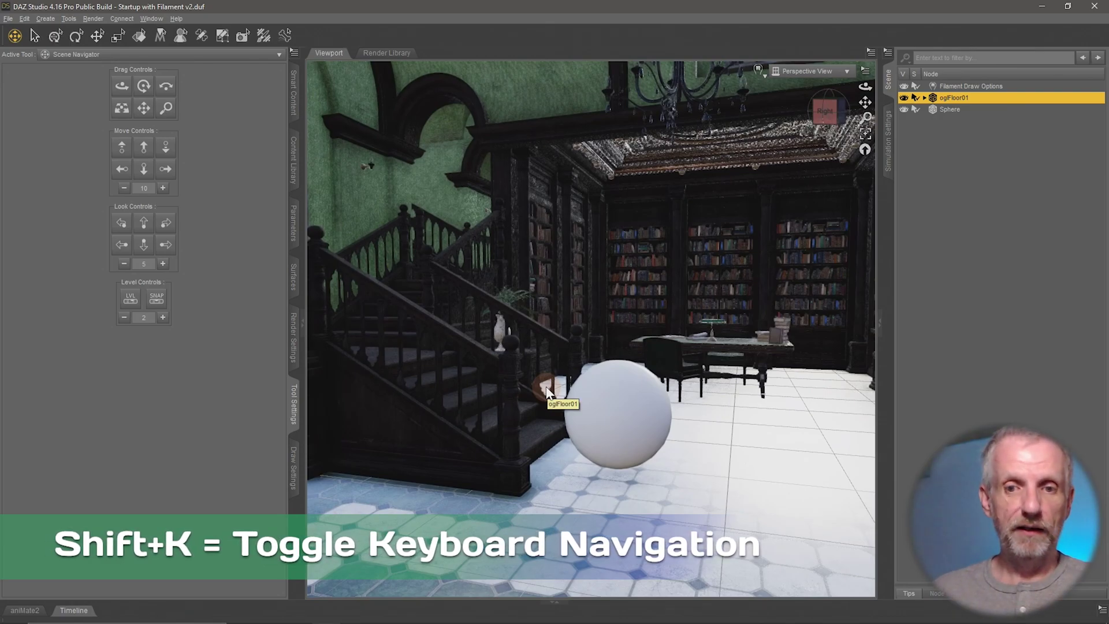
pyautogui.moveTo(546, 387); pyautogui.dragTo(528, 300)
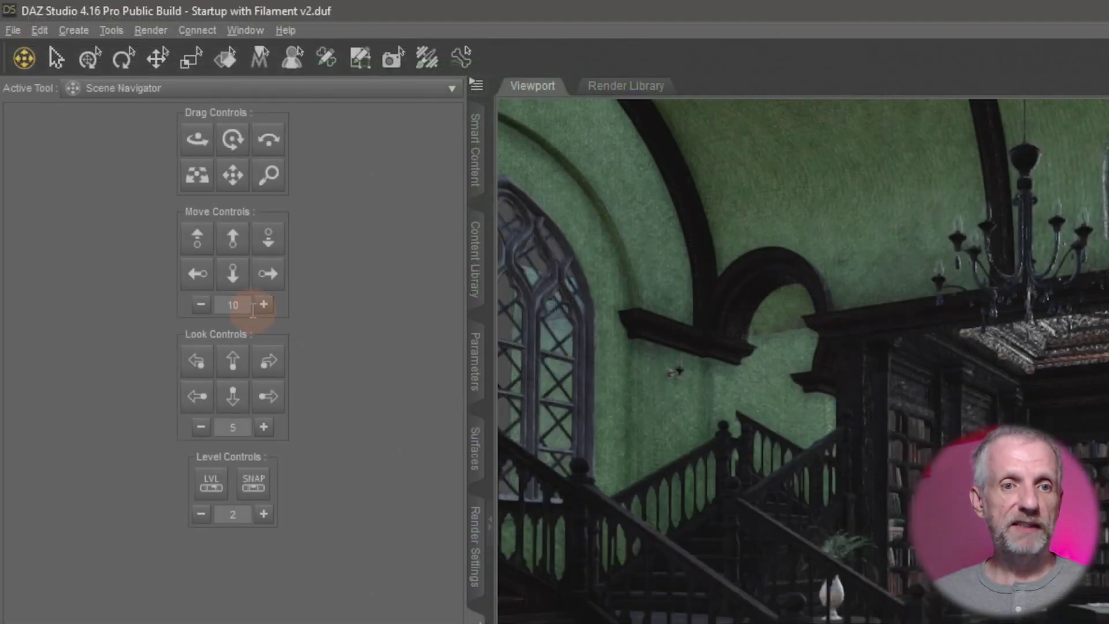
# - Raise the Scene Navigator's move speed to 20
pyautogui.moveTo(149, 189); pyautogui.dragTo(121, 197)
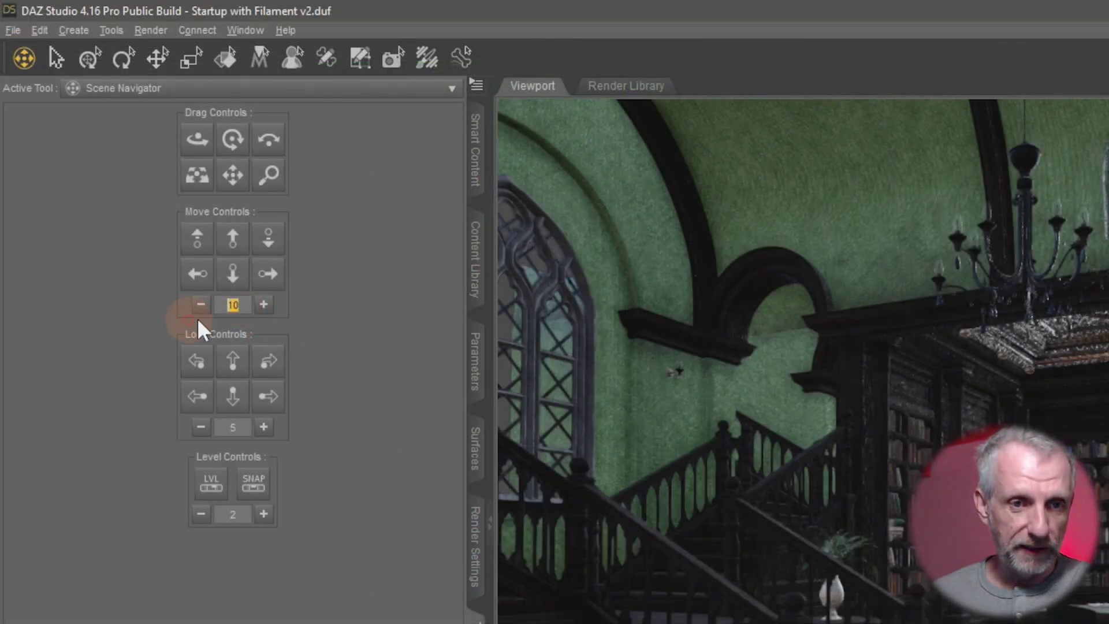
pyautogui.click(263, 304)
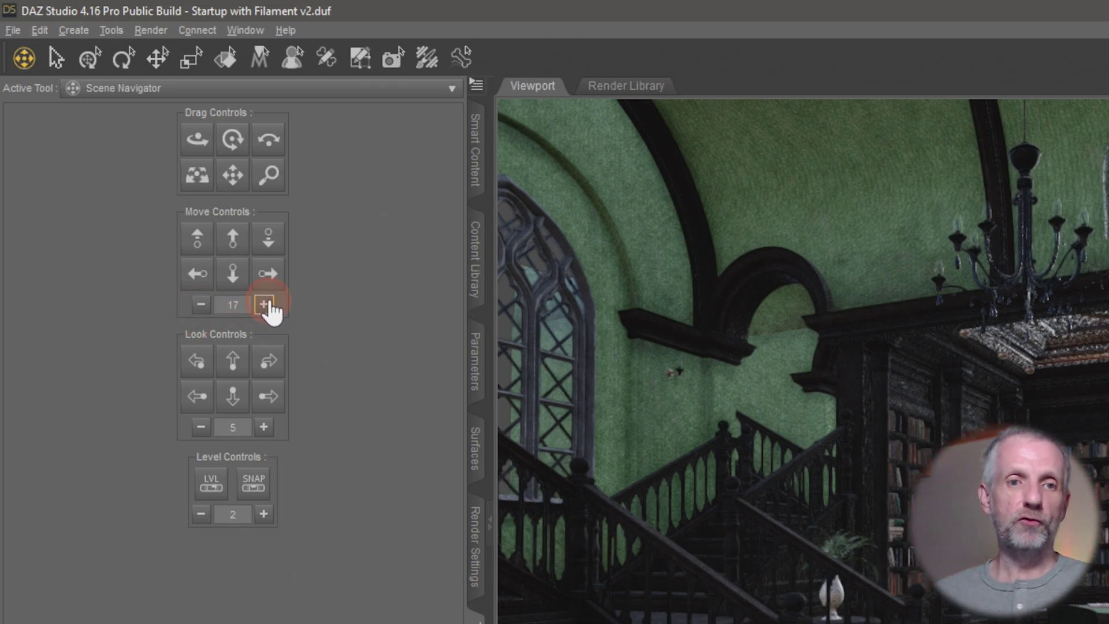
pyautogui.click(265, 305)
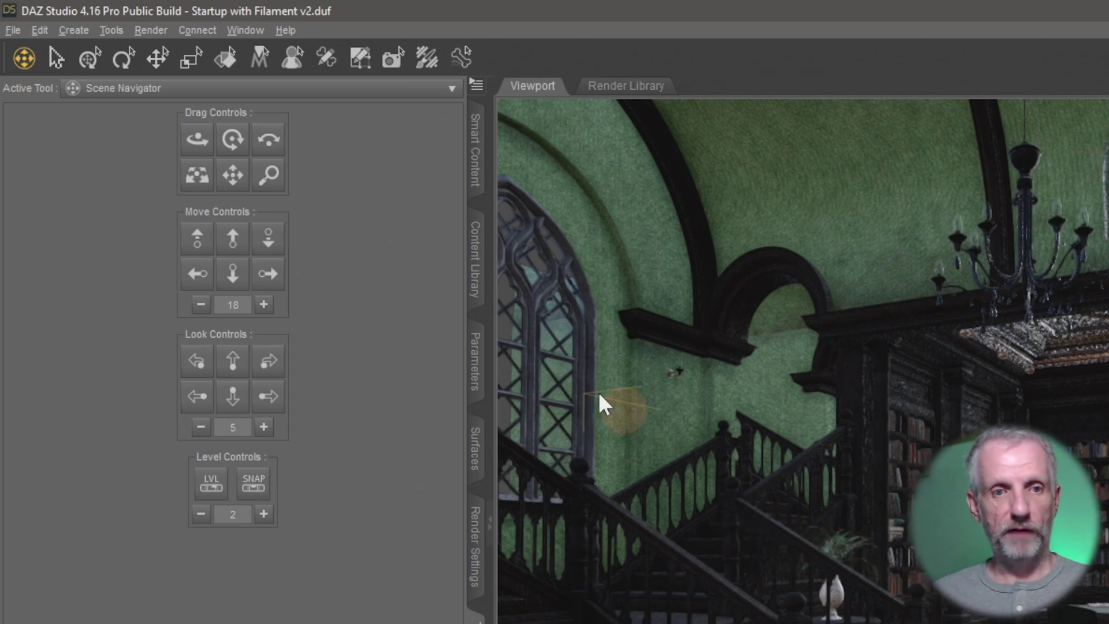
pyautogui.click(264, 305)
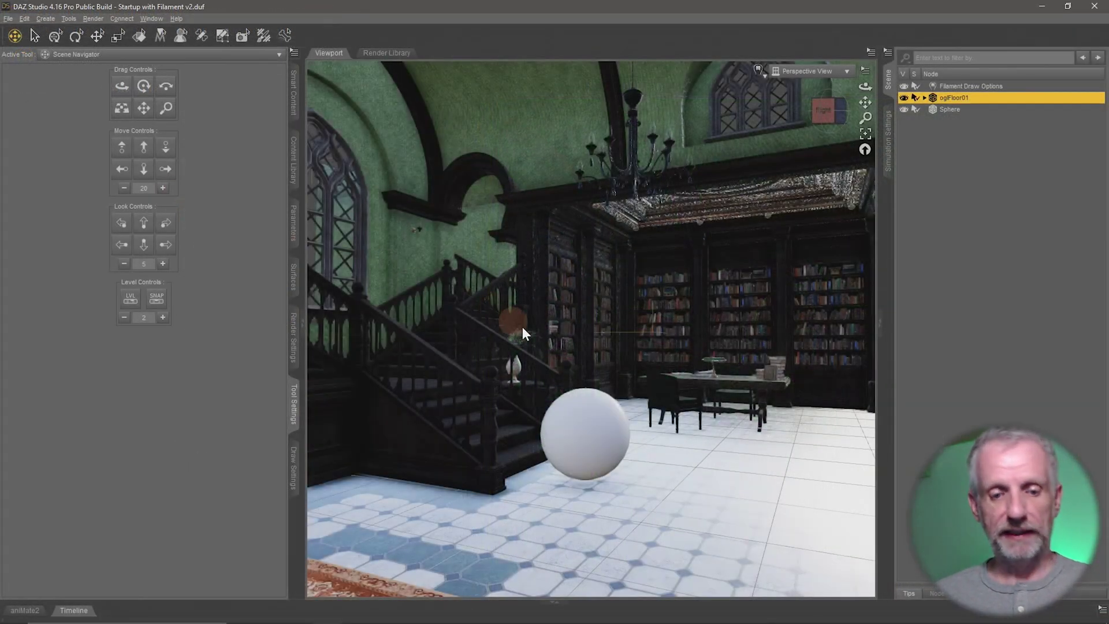
# - Fly through the hall to test the movement speed, and reduce the Scene Navigator's move speed to 9
pyautogui.press('w')
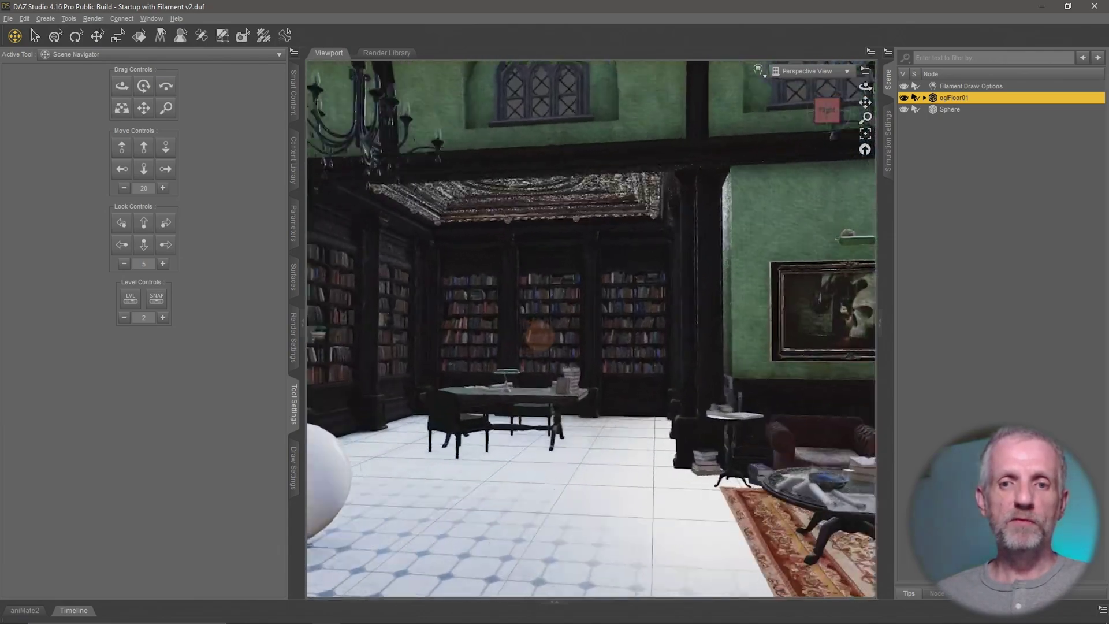
pyautogui.moveTo(540, 336)
pyautogui.mouseDown()
pyautogui.moveTo(476, 335)
pyautogui.moveTo(537, 336)
pyautogui.mouseUp()
pyautogui.press('w')
pyautogui.scroll(-10, 536, 337)
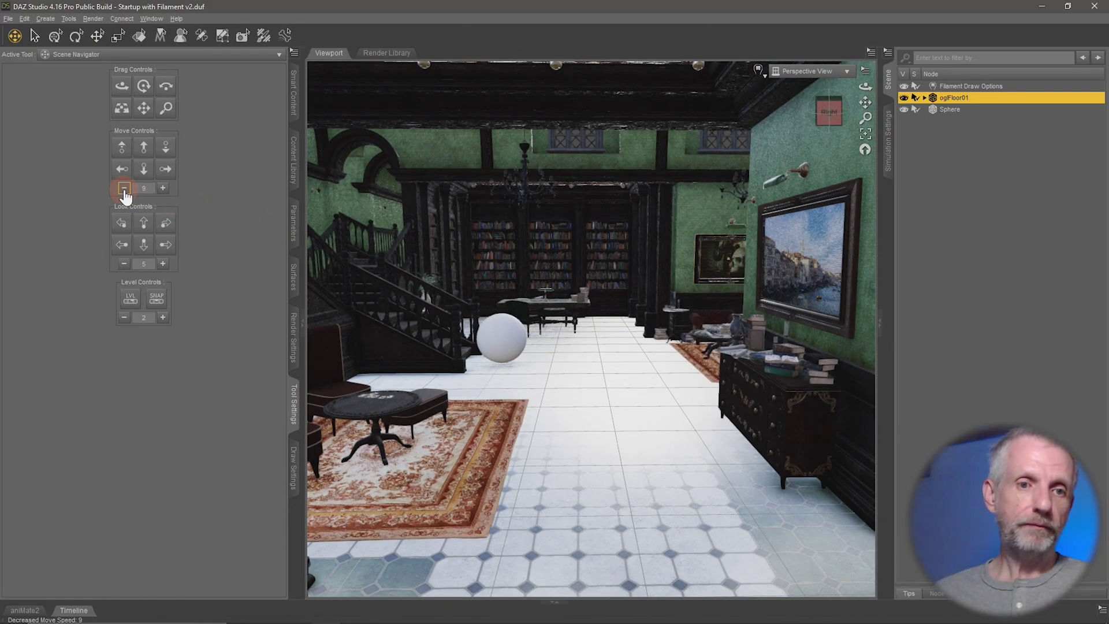
# - Fly through the hall at a move speed of 4, past the paintings to the seating corner by the tall arched window
pyautogui.moveTo(483, 329); pyautogui.dragTo(490, 329)
pyautogui.press('w')
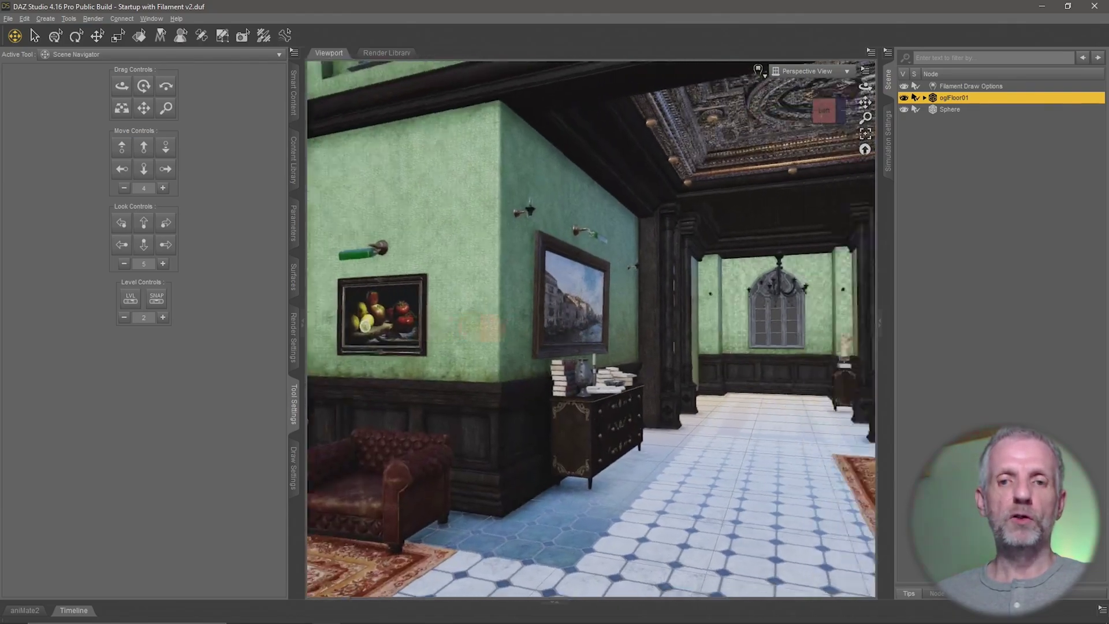
pyautogui.moveTo(483, 327)
pyautogui.mouseDown()
pyautogui.moveTo(543, 331)
pyautogui.moveTo(489, 332)
pyautogui.moveTo(486, 319)
pyautogui.moveTo(478, 329)
pyautogui.moveTo(511, 327)
pyautogui.moveTo(490, 330)
pyautogui.mouseUp()
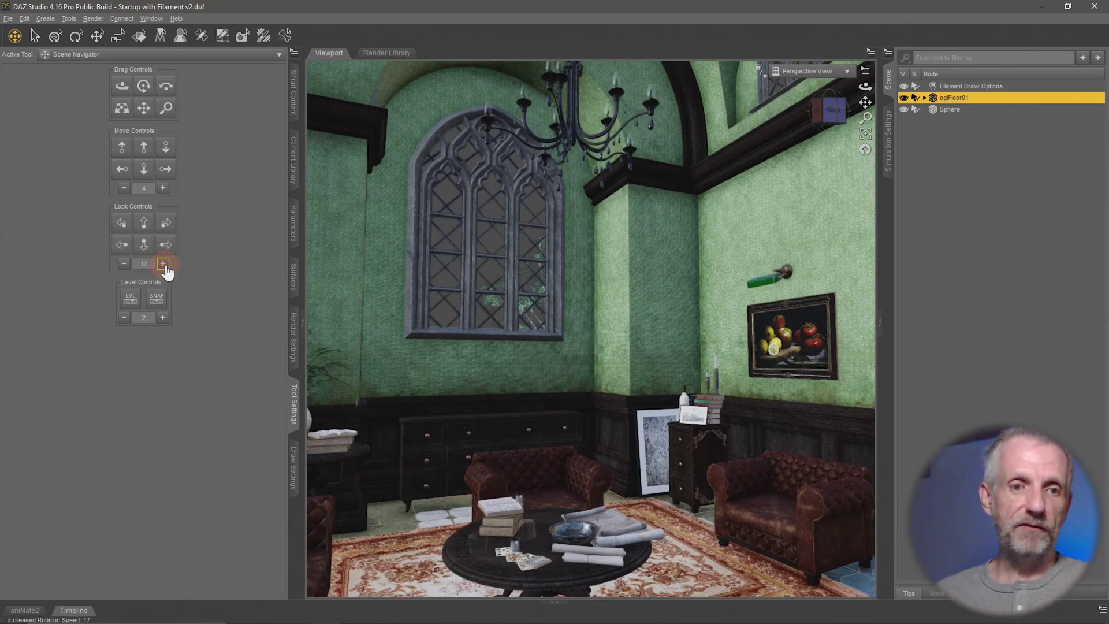
# - Test looking around at a rotation speed of 17, and reset the Look Controls speed to 5
pyautogui.moveTo(538, 355)
pyautogui.mouseDown()
pyautogui.moveTo(560, 349)
pyautogui.moveTo(454, 357)
pyautogui.moveTo(540, 353)
pyautogui.mouseUp()
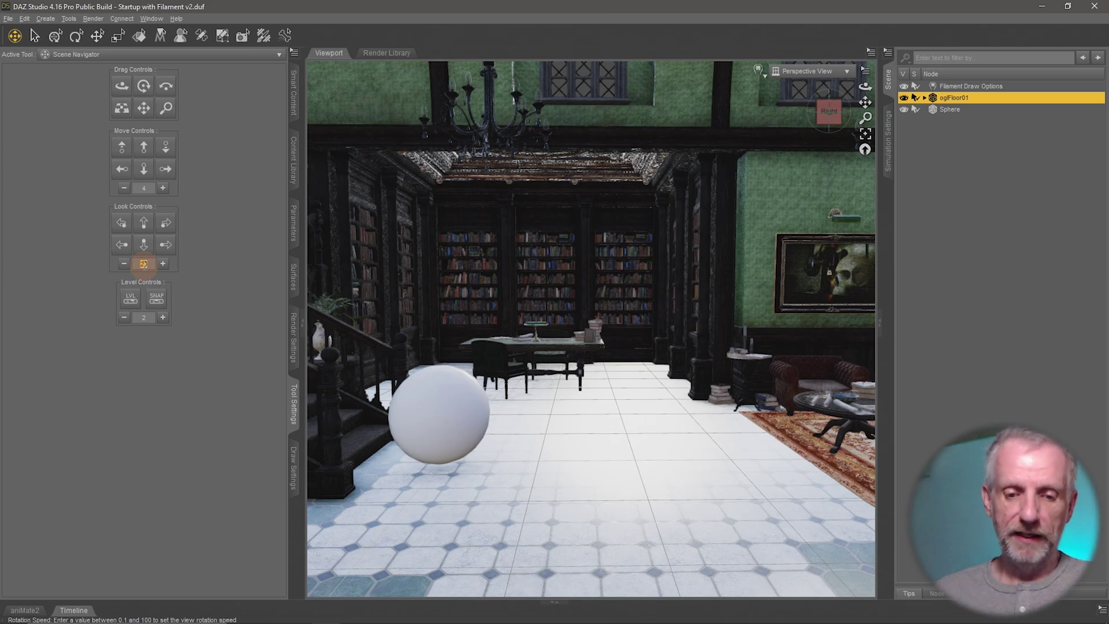
pyautogui.click(144, 264)
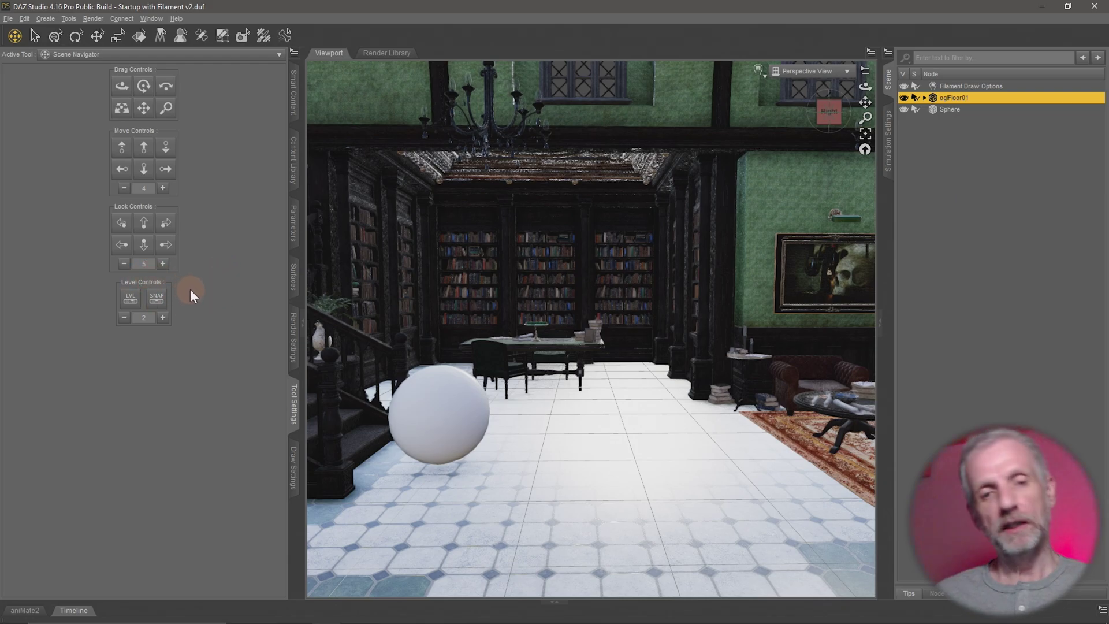
# - Fly up the staircase at a move speed of 10 and turn the view back down over the hall toward the door
pyautogui.moveTo(424, 353); pyautogui.dragTo(425, 353)
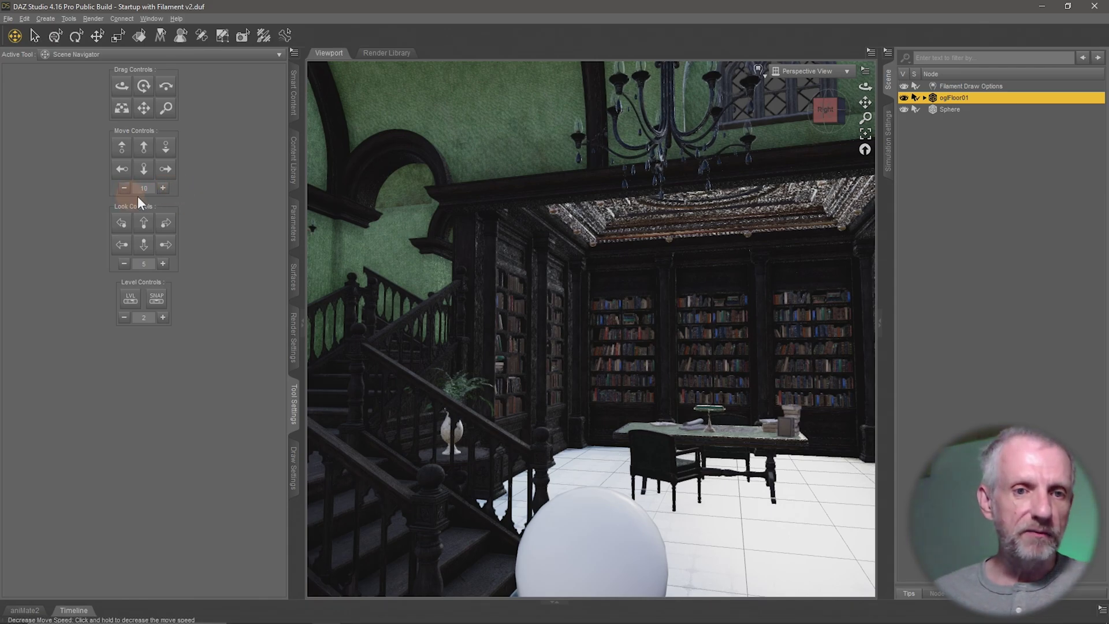
pyautogui.moveTo(476, 290)
pyautogui.mouseDown()
pyautogui.moveTo(506, 314)
pyautogui.moveTo(498, 310)
pyautogui.mouseUp()
pyautogui.press('w')
pyautogui.moveTo(505, 312); pyautogui.dragTo(508, 312)
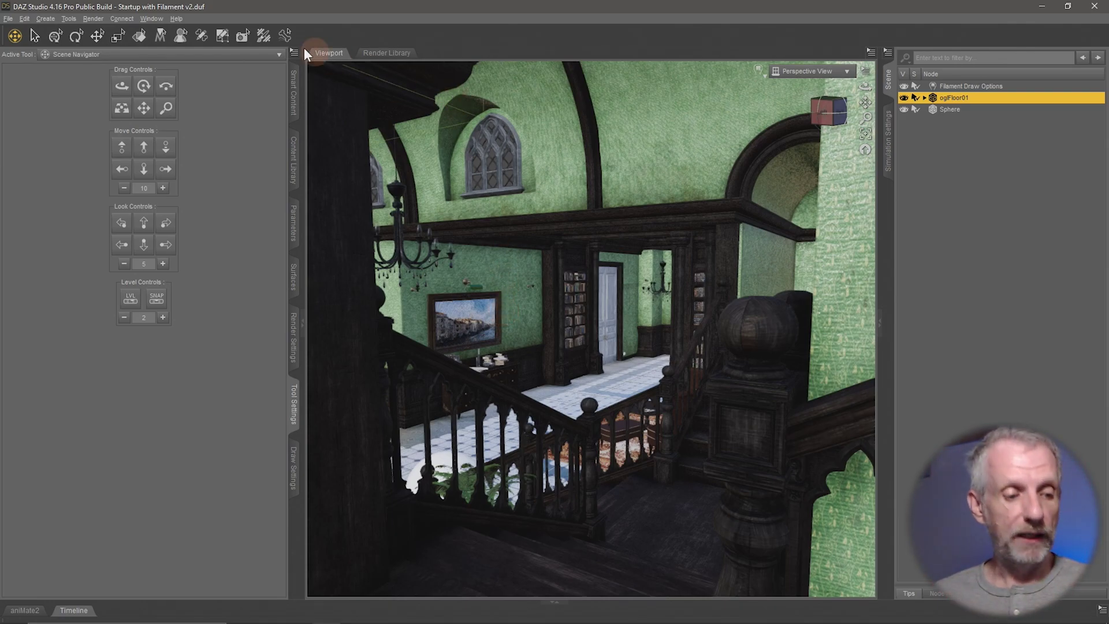
# - Create a new camera labelled Camera that copies the active perspective view
pyautogui.click(47, 17)
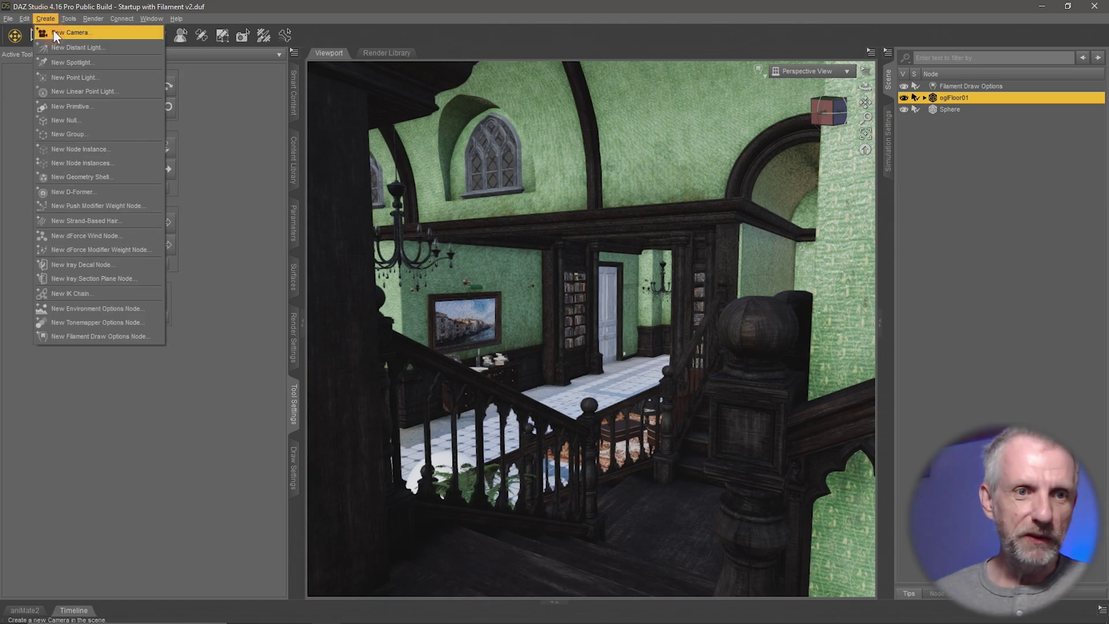
pyautogui.click(55, 31)
pyautogui.moveTo(413, 108); pyautogui.dragTo(192, 38)
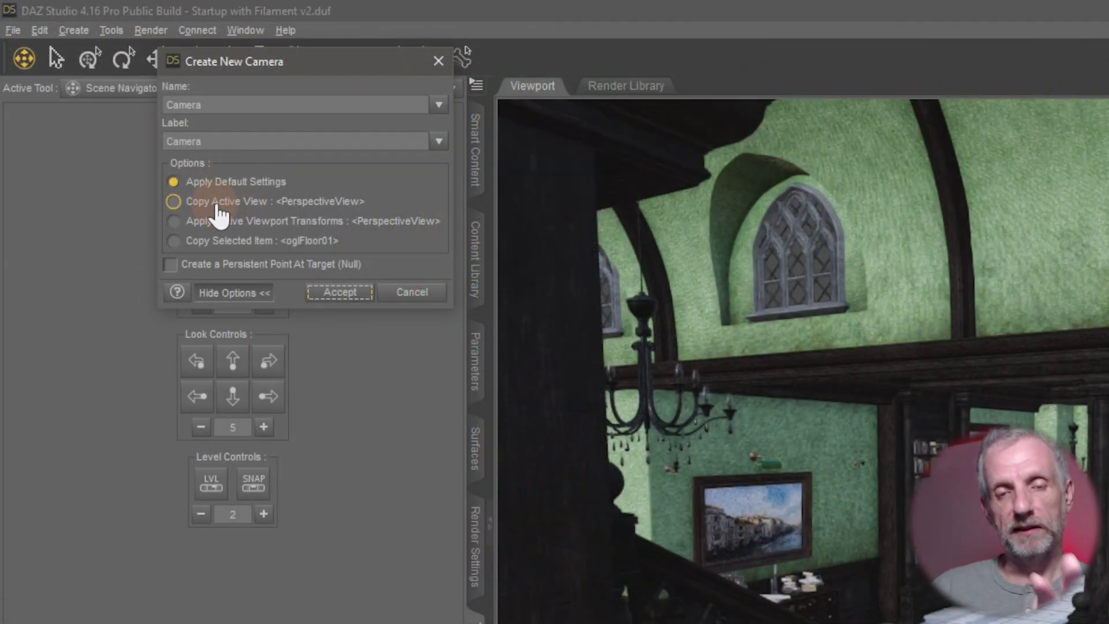
pyautogui.click(330, 181)
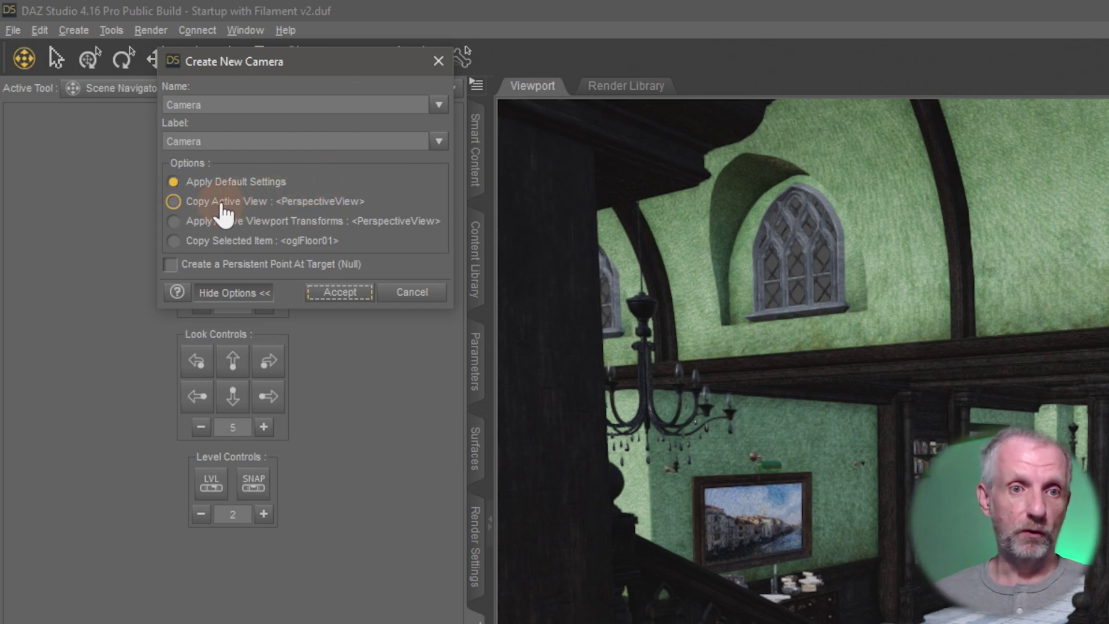
pyautogui.click(199, 202)
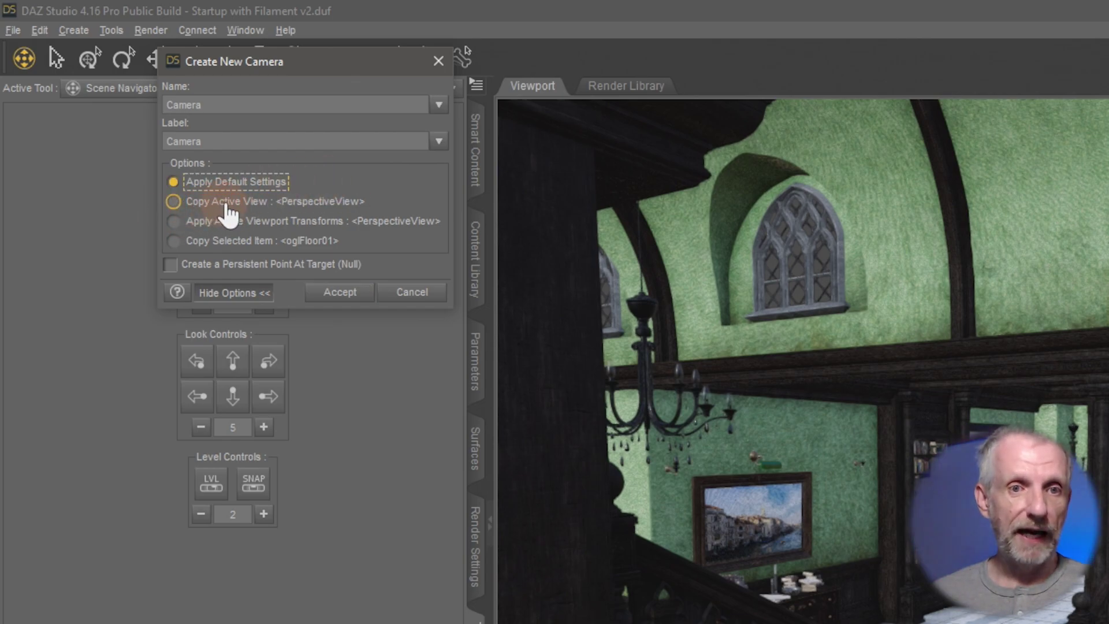
pyautogui.click(225, 205)
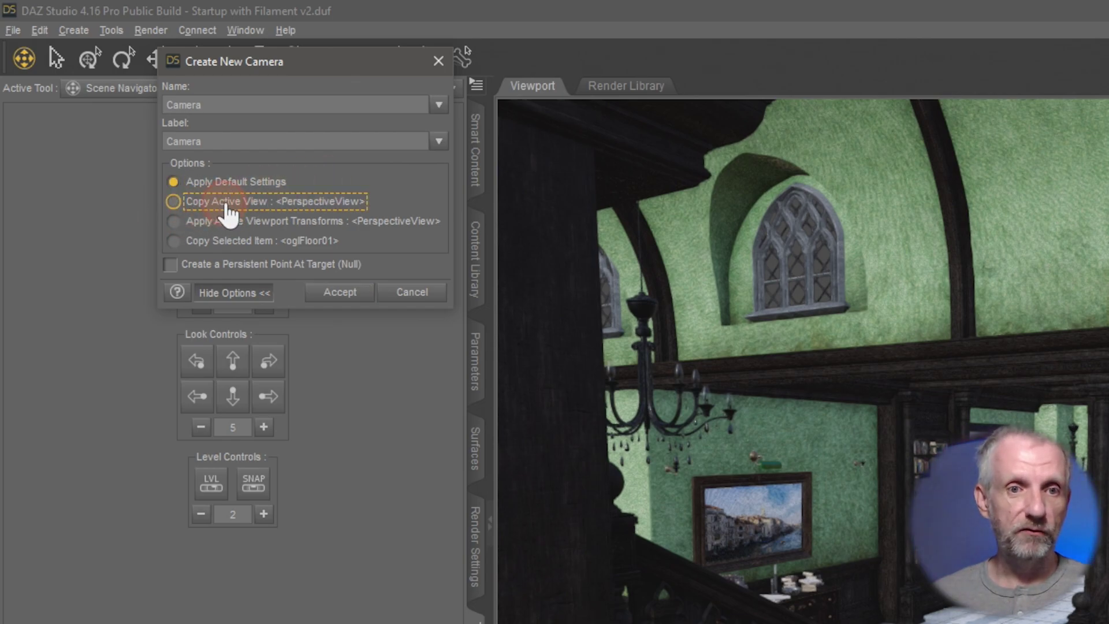
pyautogui.click(343, 295)
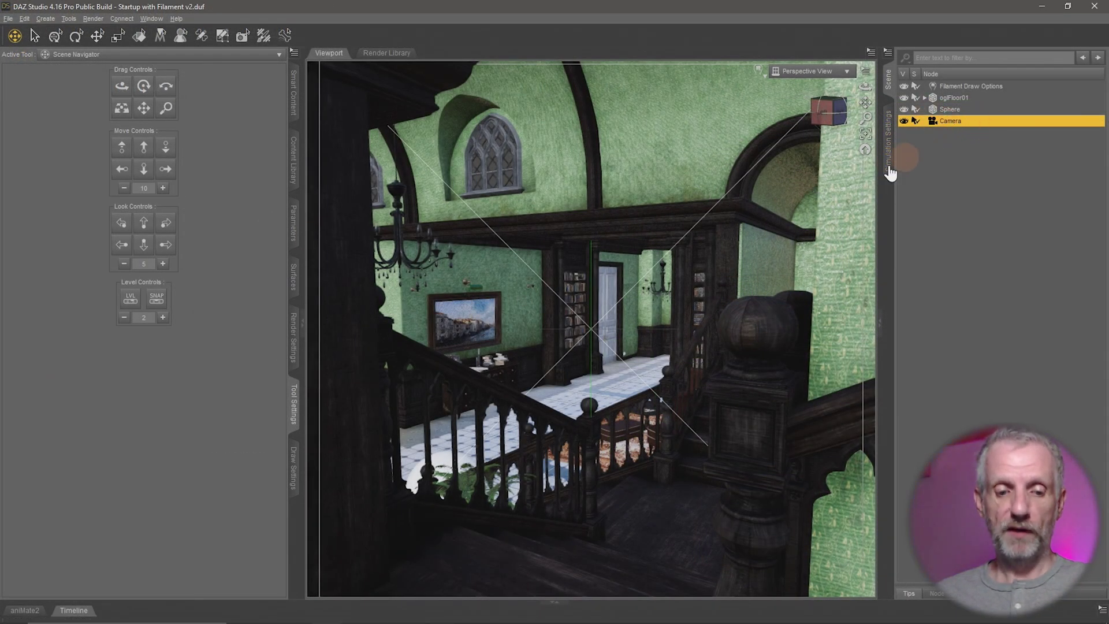
# - Fly the perspective view down to the sphere facing the staircase and new camera, and switch the viewport to look through the Camera
pyautogui.moveTo(674, 243)
pyautogui.mouseDown()
pyautogui.moveTo(659, 246)
pyautogui.moveTo(681, 218)
pyautogui.moveTo(663, 228)
pyautogui.moveTo(670, 242)
pyautogui.moveTo(685, 234)
pyautogui.mouseUp()
pyautogui.click(838, 72)
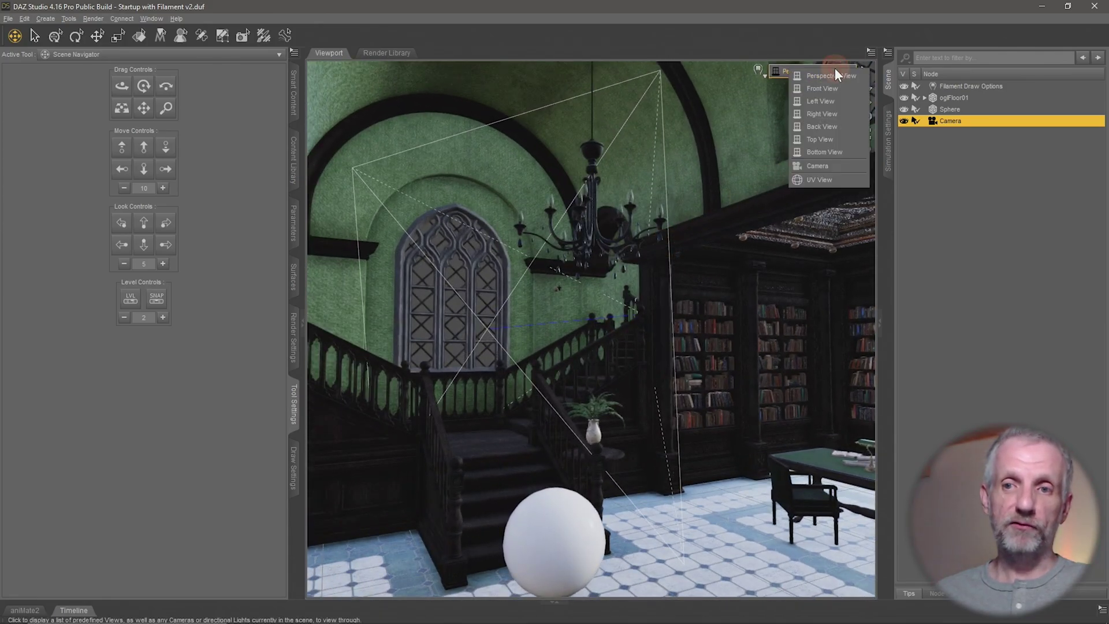
pyautogui.click(833, 166)
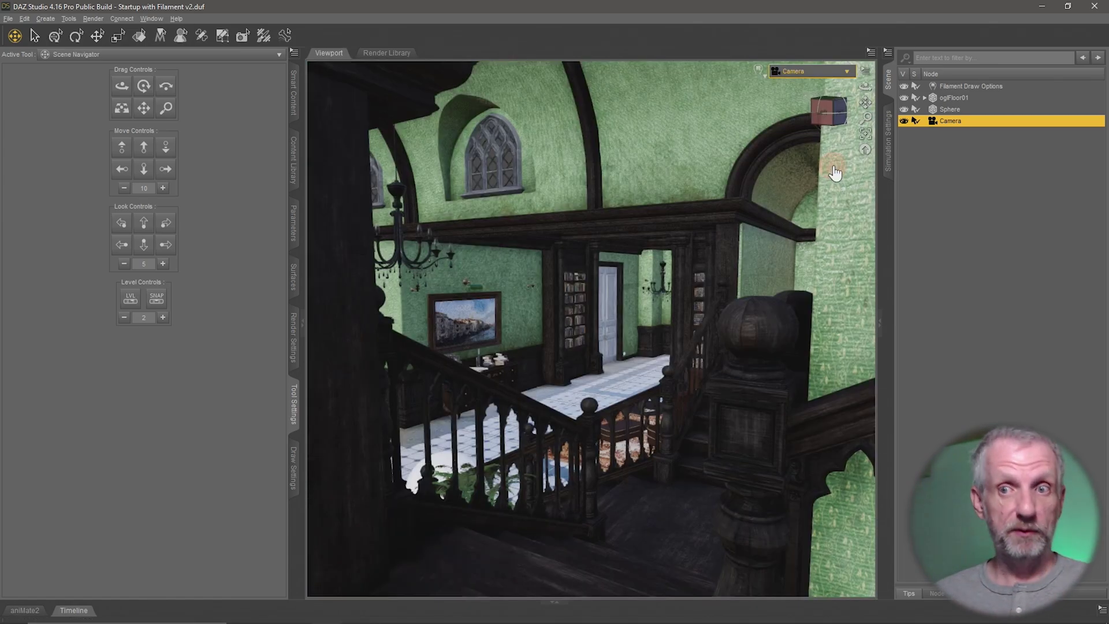
pyautogui.click(839, 73)
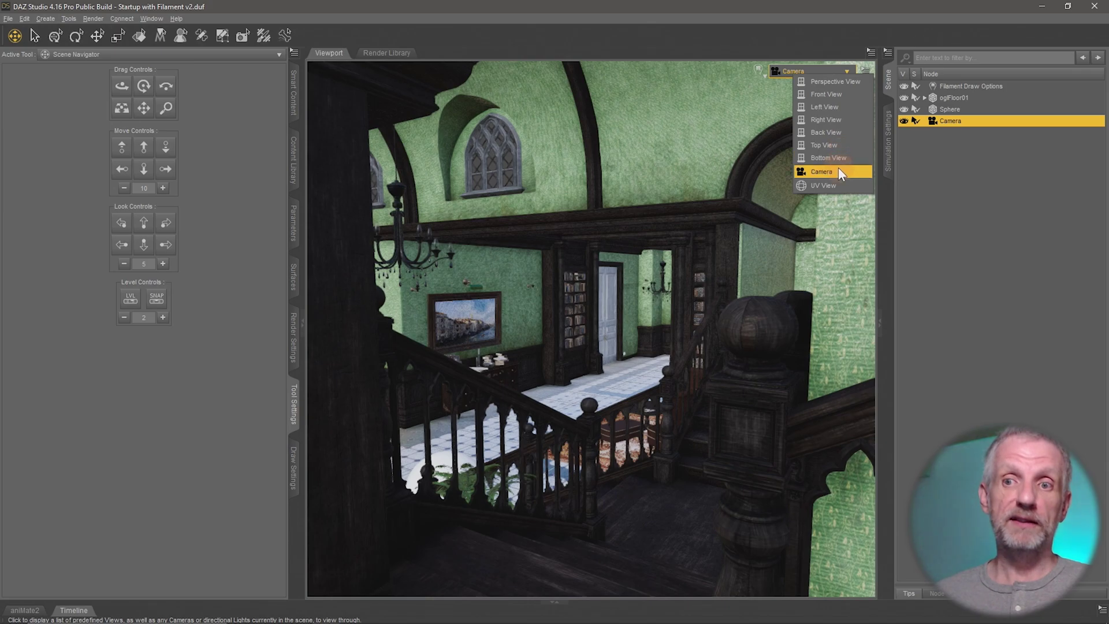